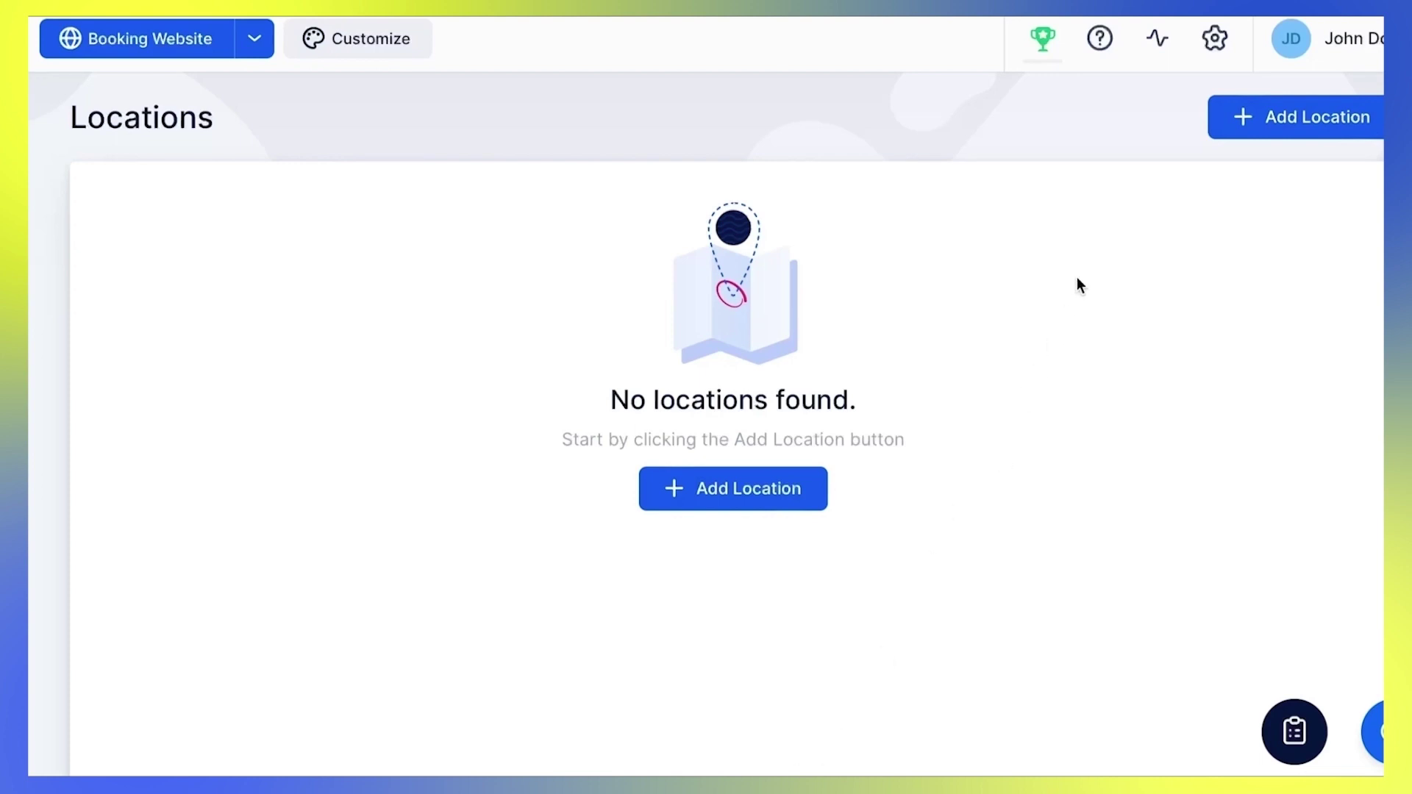
# Activate Multiple Locations in Features & Integrations, then return to the still-empty Locations page
pyautogui.click(1215, 42)
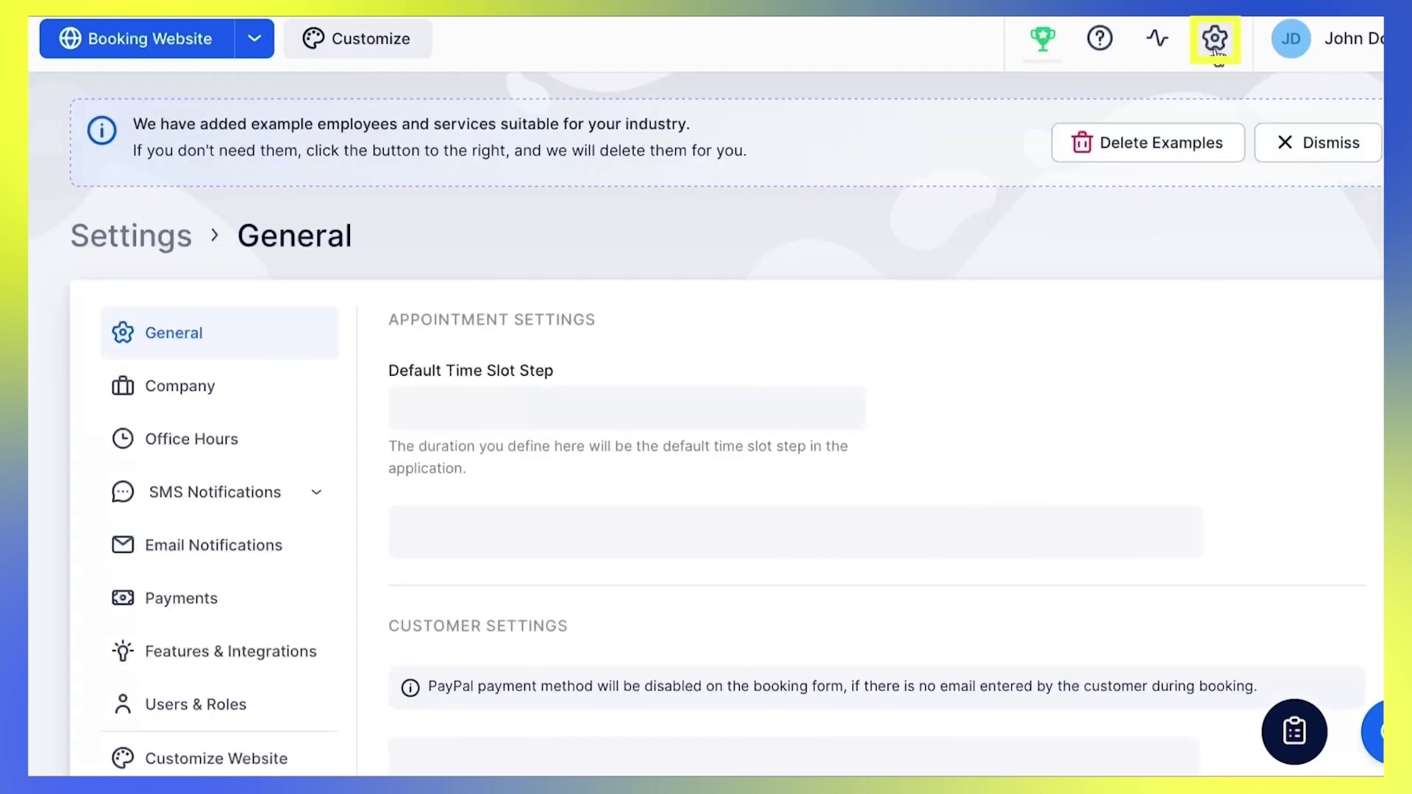
pyautogui.click(328, 653)
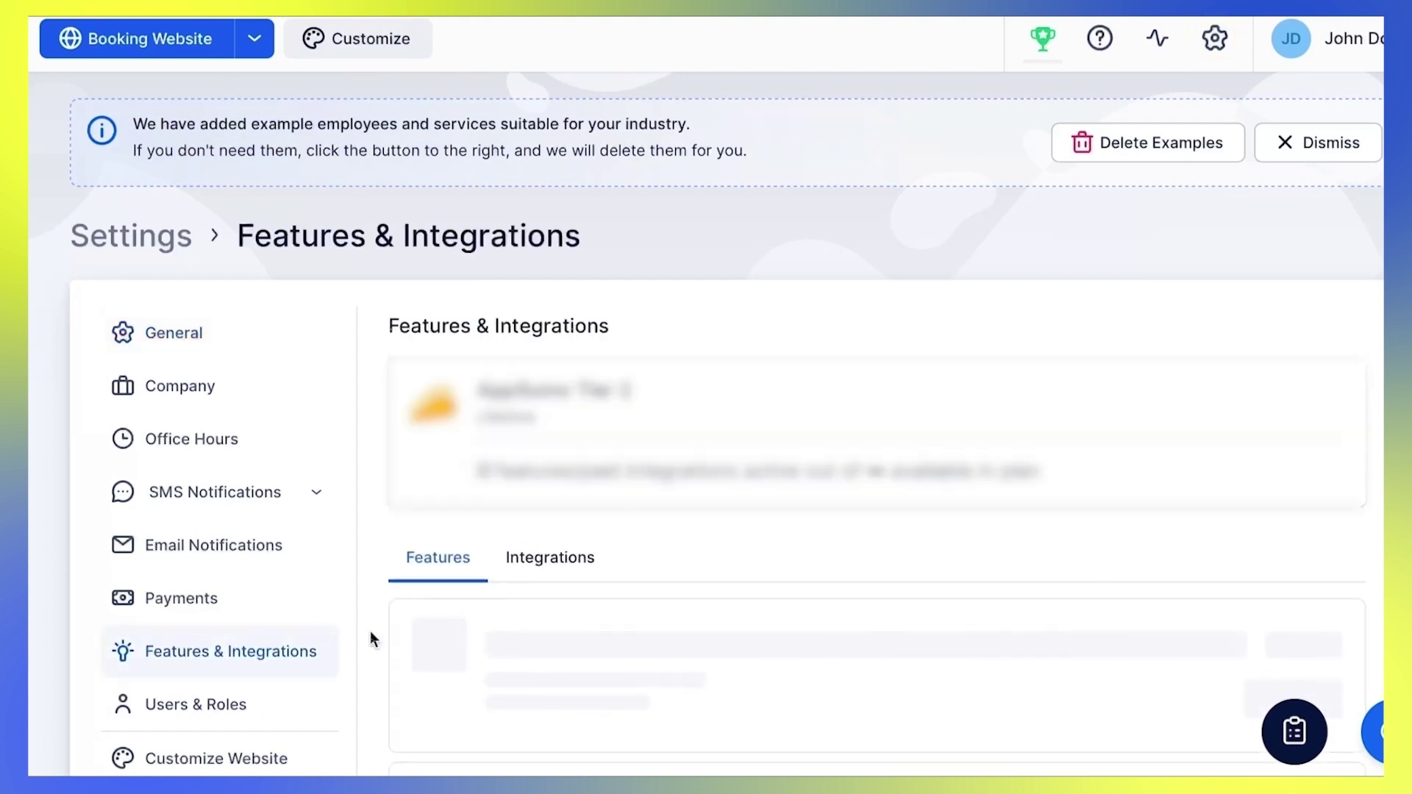
pyautogui.scroll(-5, 674, 583)
pyautogui.scroll(-15, 674, 583)
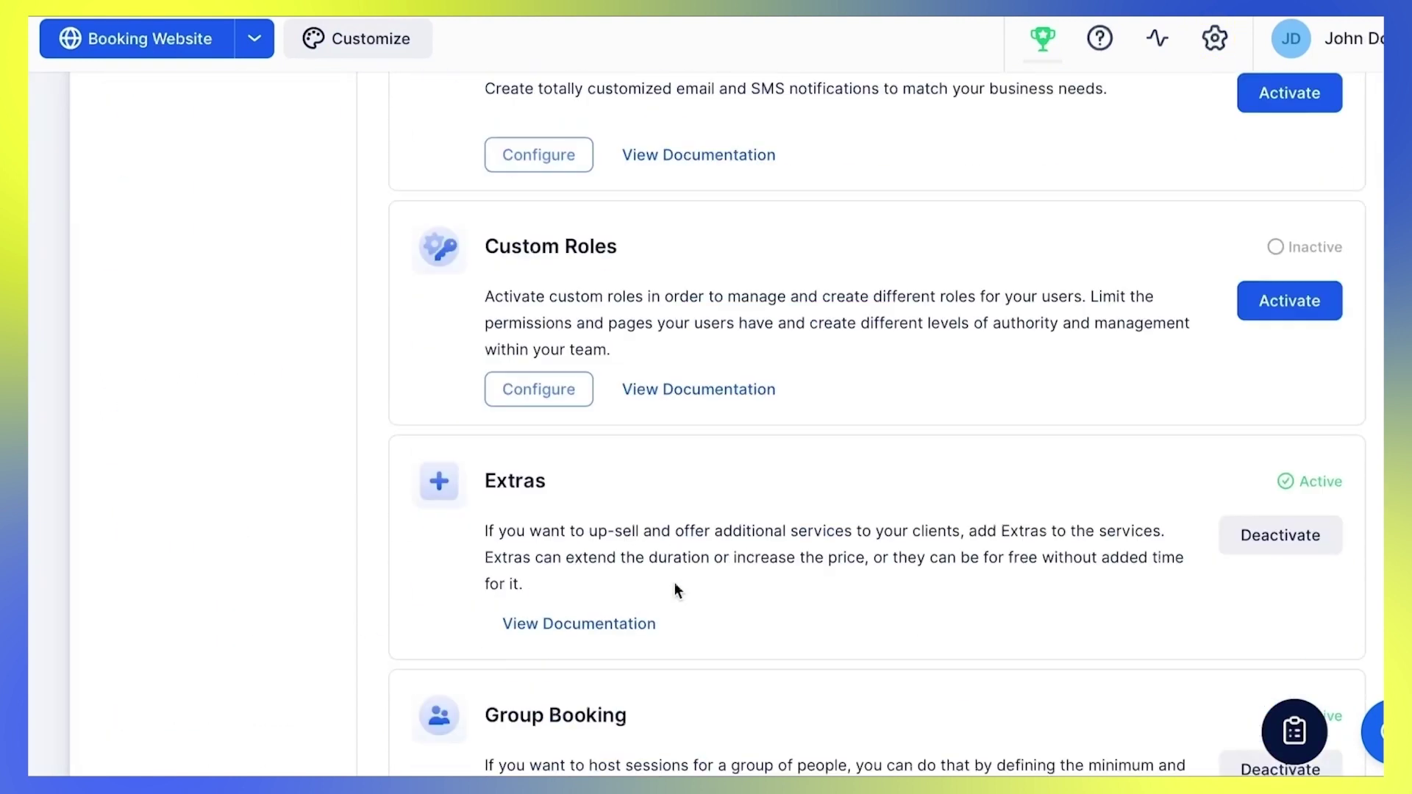
pyautogui.scroll(-2, 674, 582)
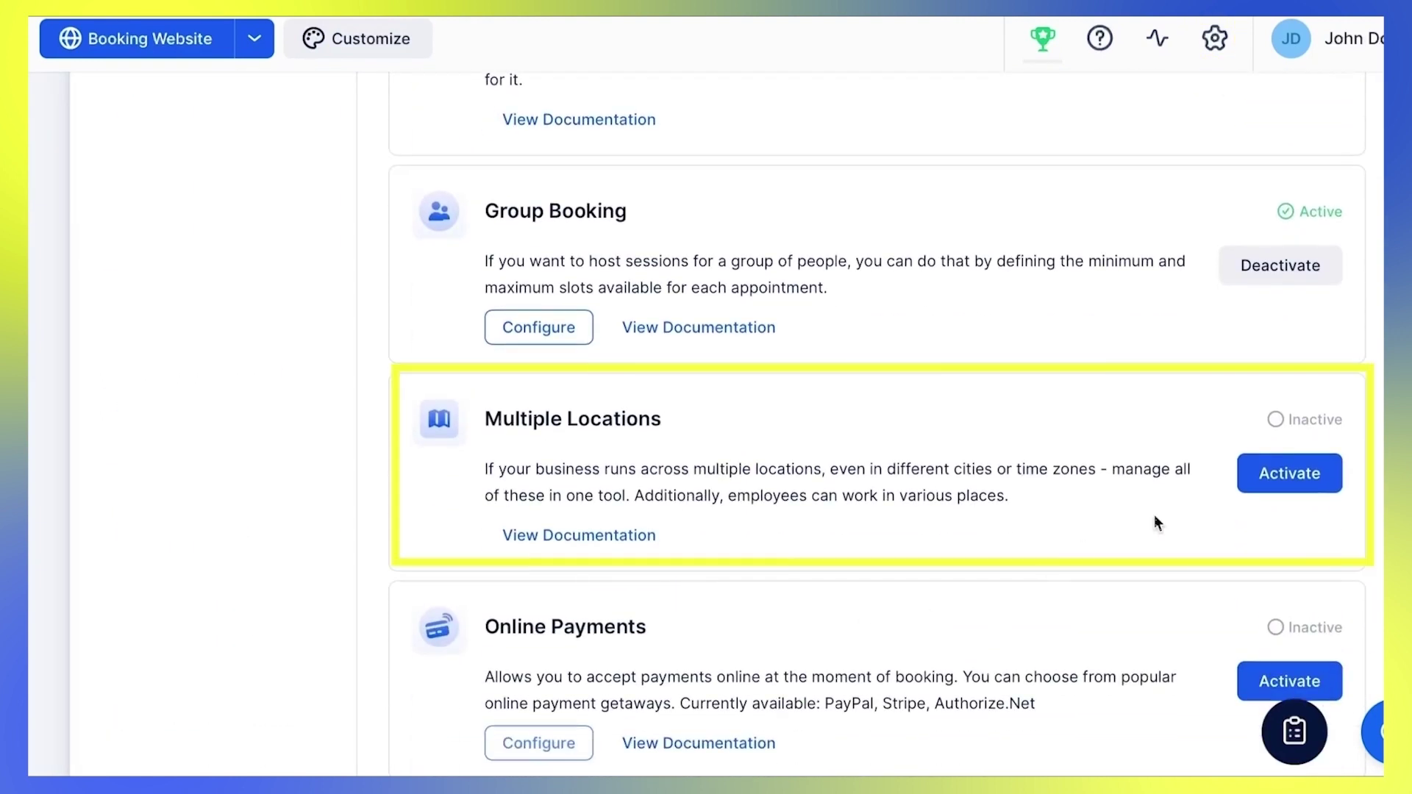
pyautogui.click(1259, 475)
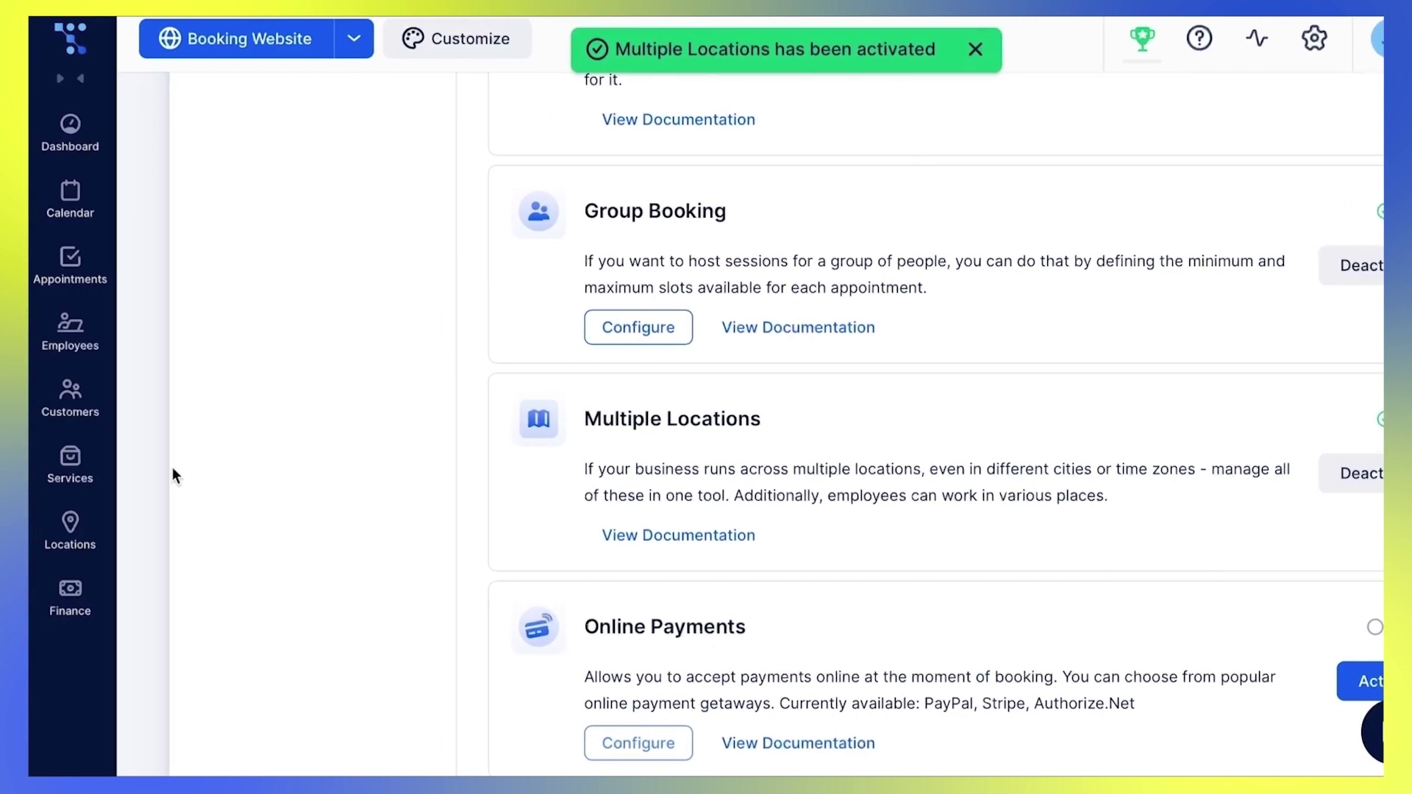
pyautogui.click(70, 530)
pyautogui.scroll(-1, 276, 597)
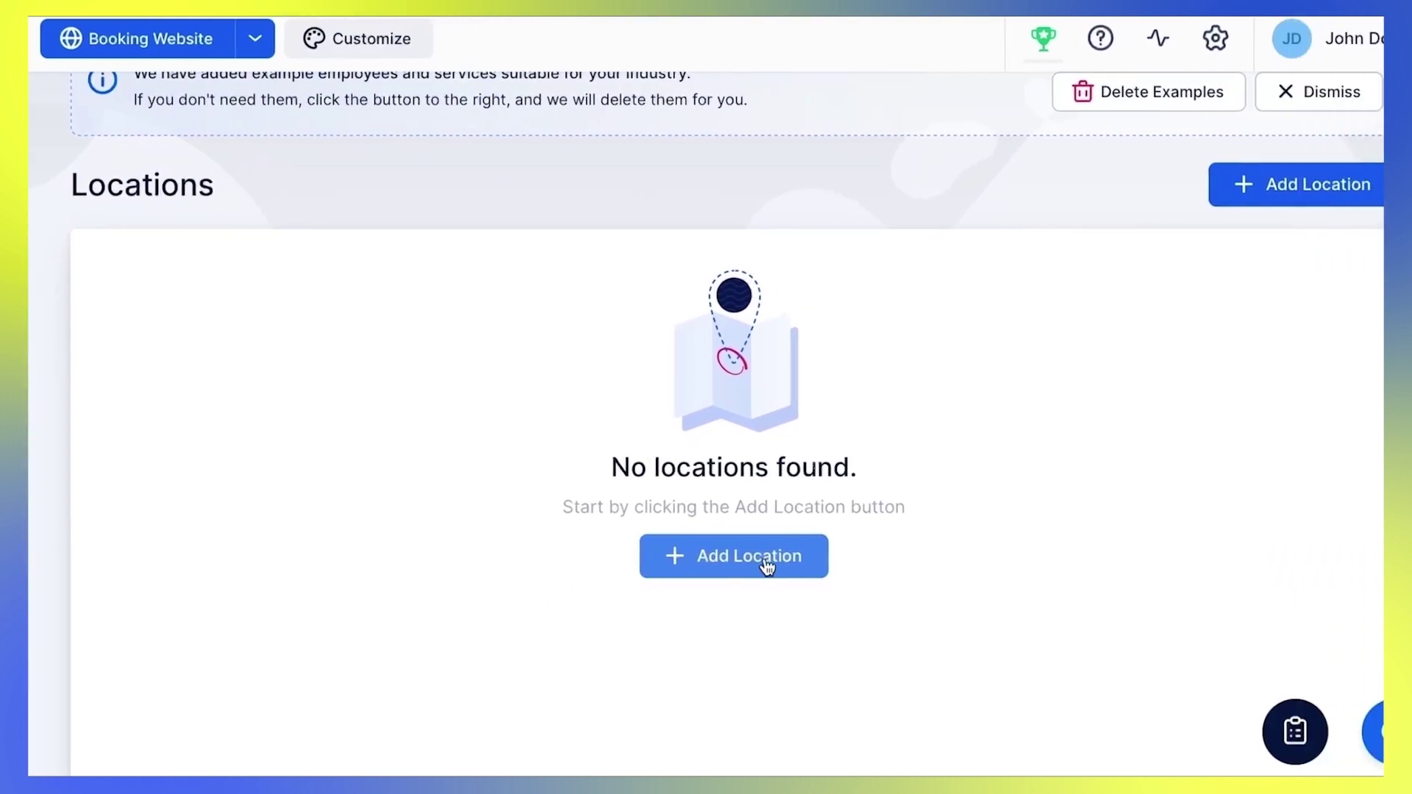
# Start a new location, typing 'Online' as its name and then clearing it
pyautogui.click(765, 562)
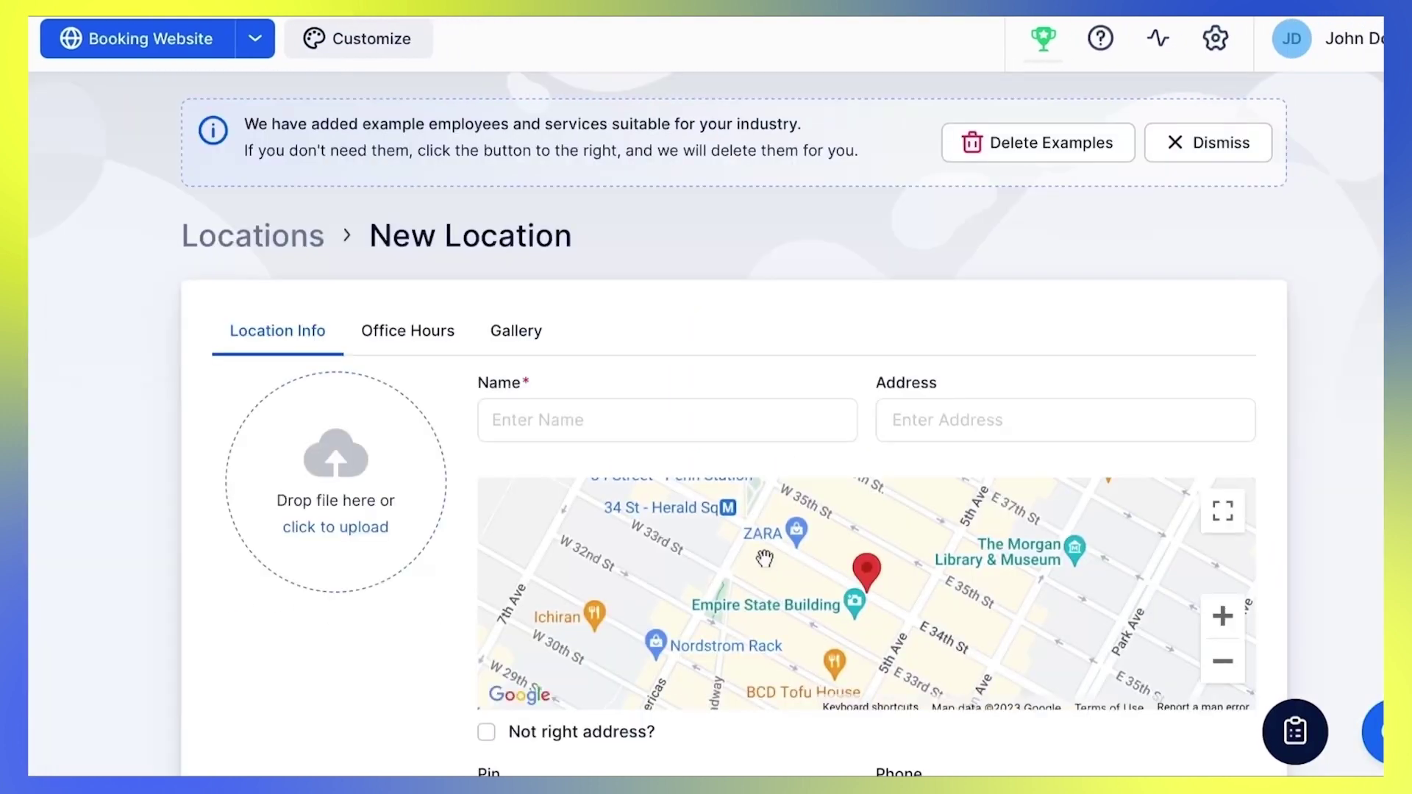
pyautogui.scroll(-3, 765, 559)
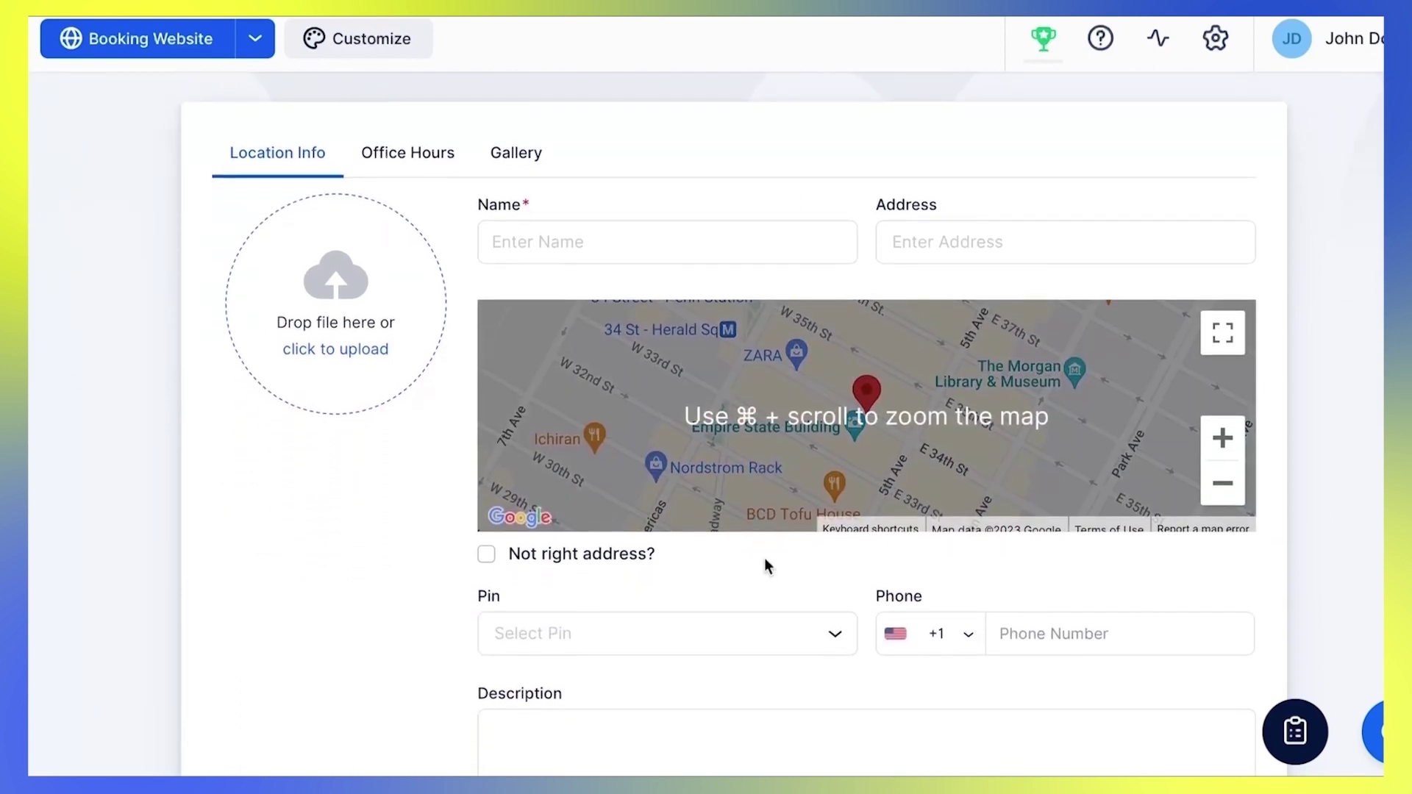
pyautogui.scroll(-1, 765, 564)
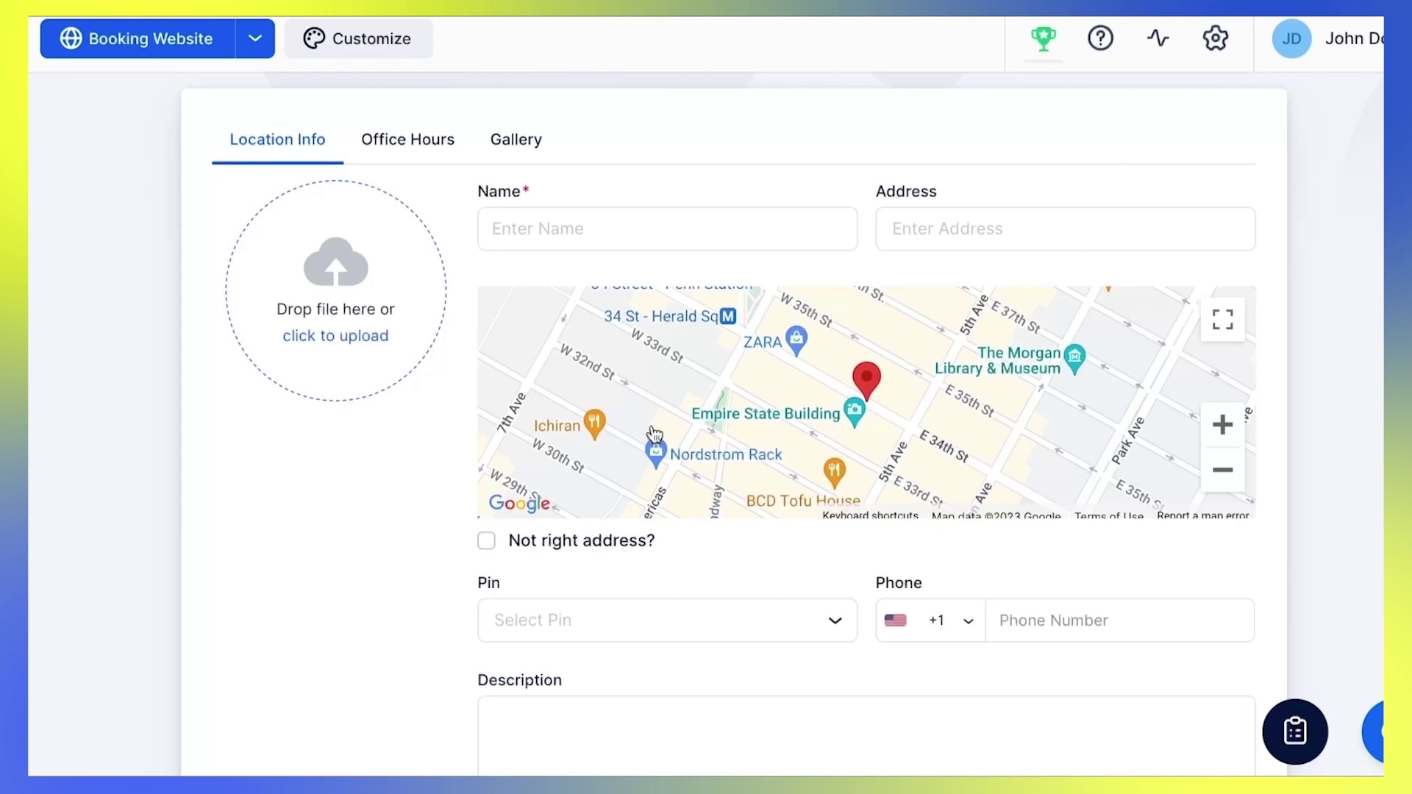
pyautogui.click(623, 228)
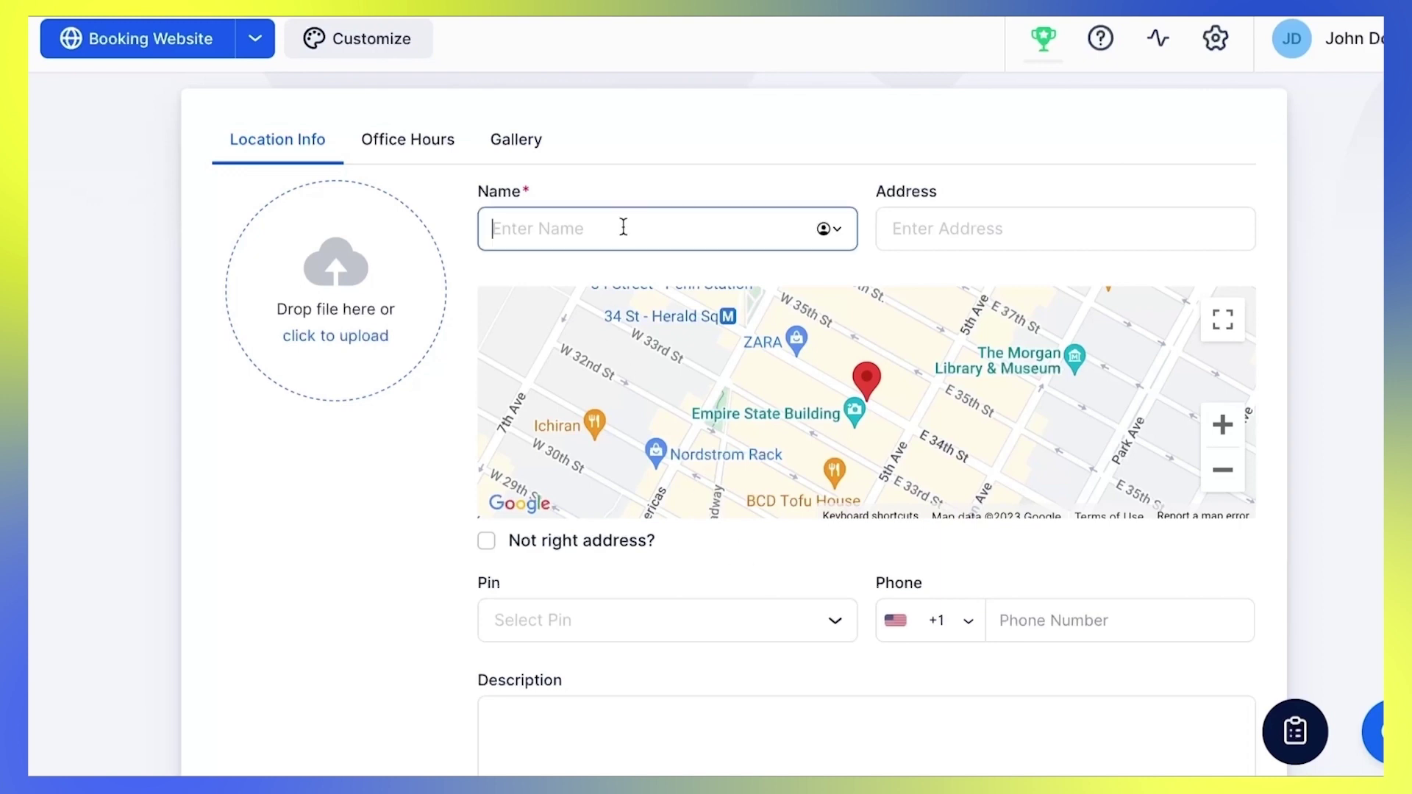
pyautogui.write('Online')
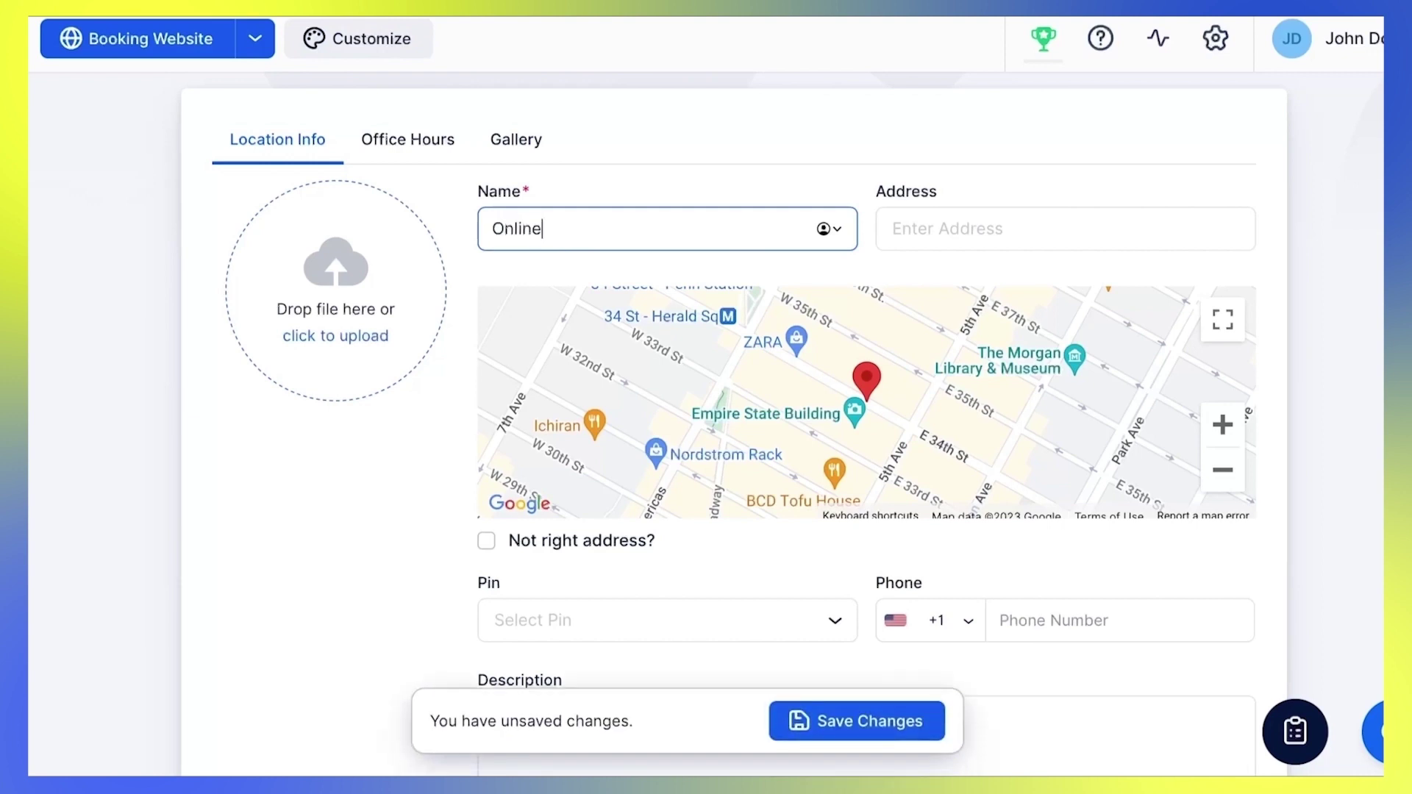
pyautogui.hotkey('ctrl', 'a')
pyautogui.press('BackSpace')
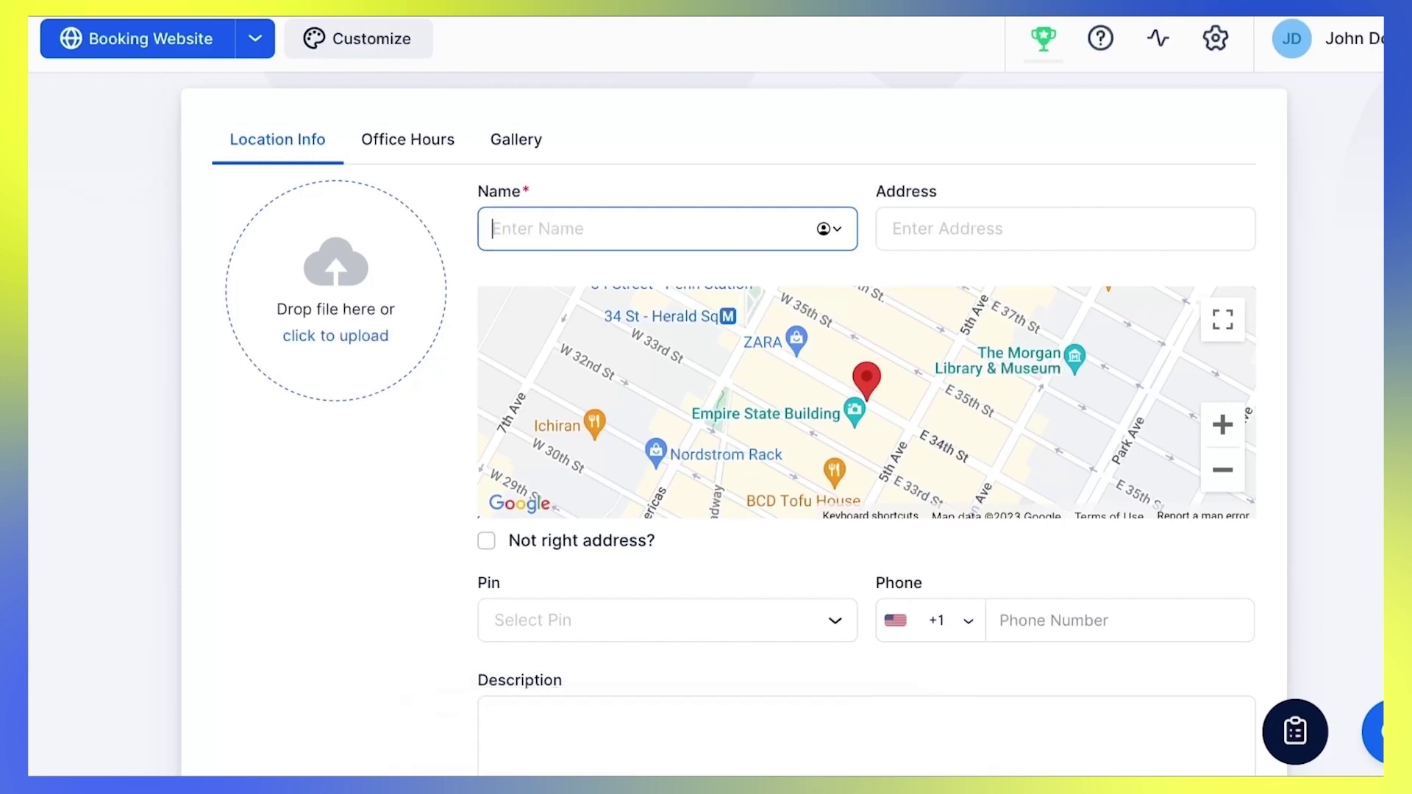
# Set the location's address to 34th Street, Brooklyn, NY, USA
pyautogui.click(1060, 235)
pyautogui.write('34th')
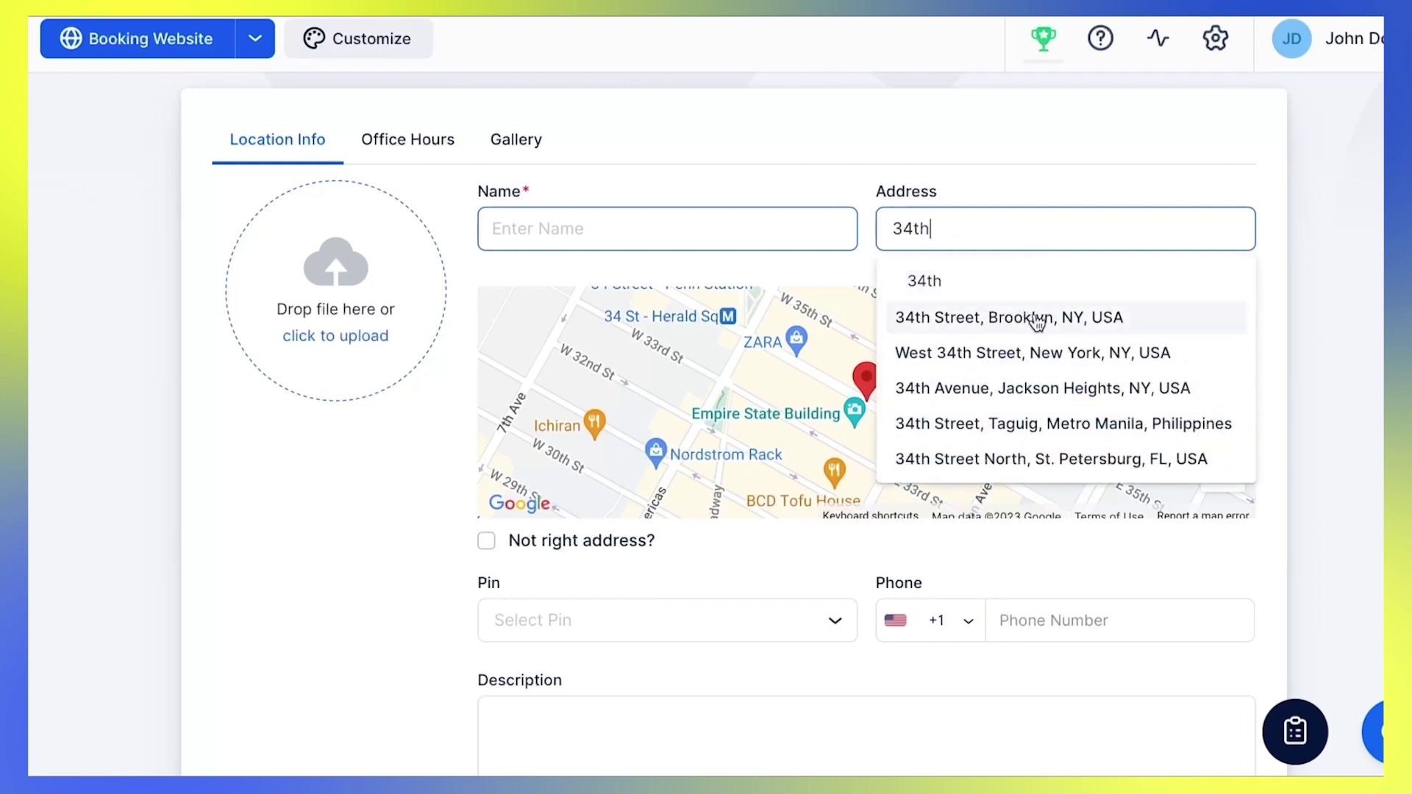
pyautogui.click(1031, 318)
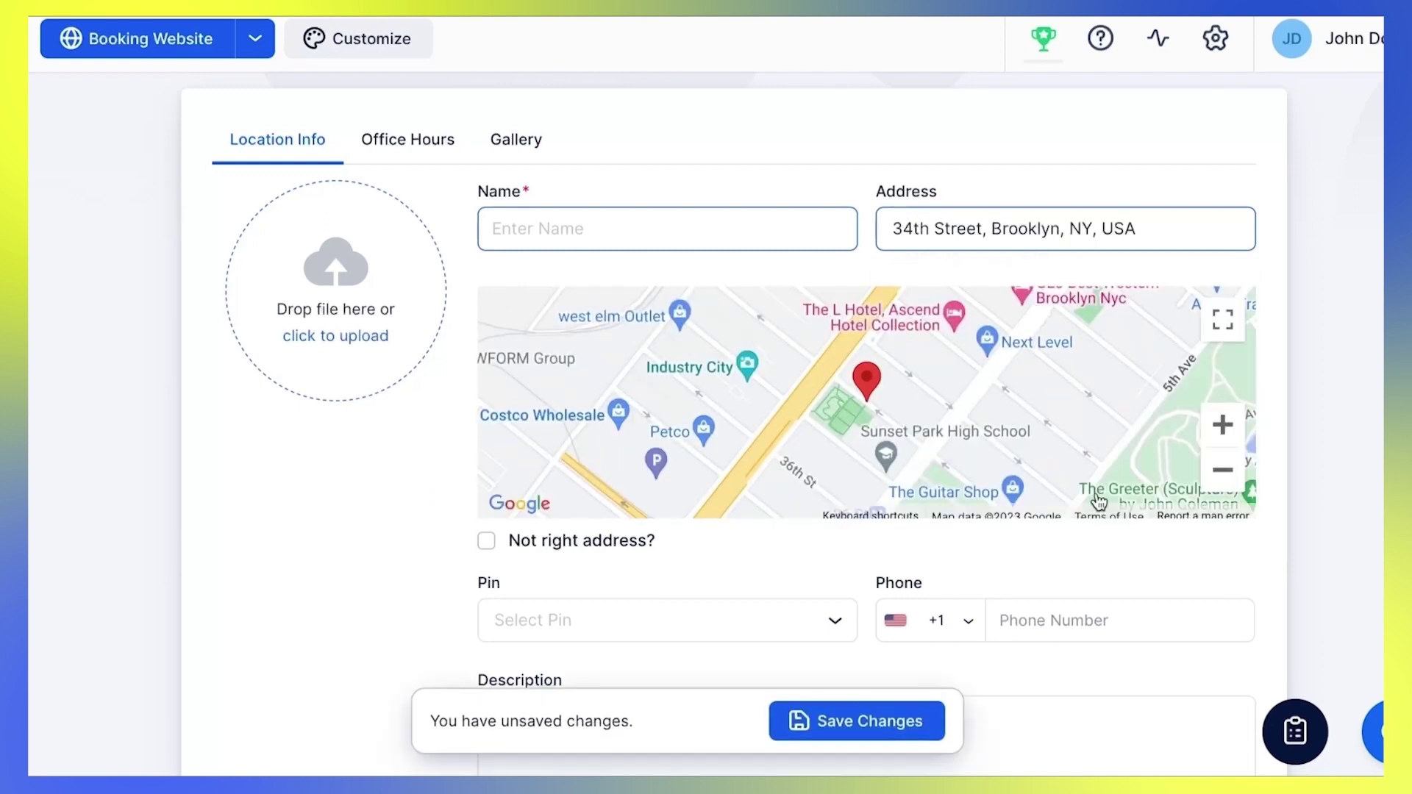
pyautogui.scroll(-2, 797, 566)
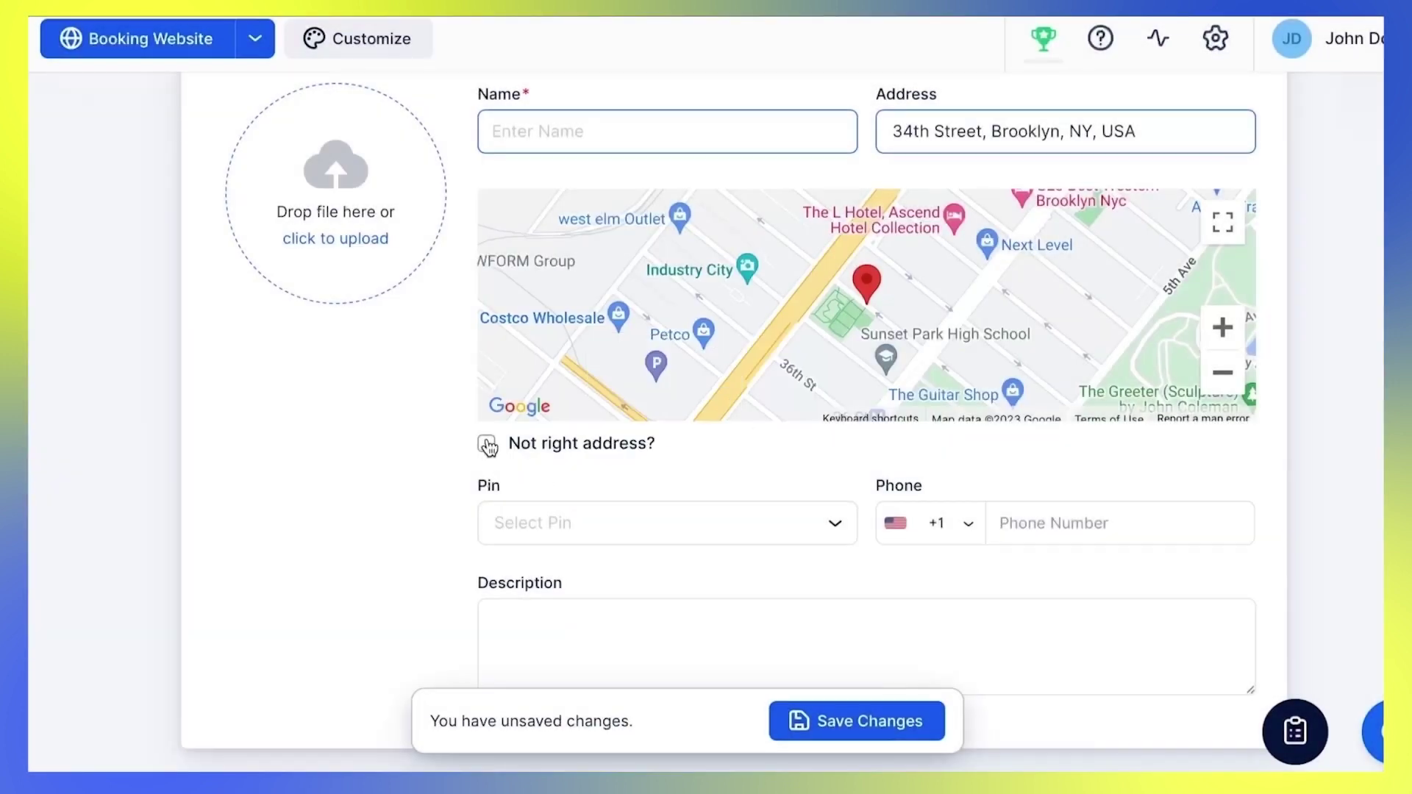
# Tick 'Not right address?' to show coordinates 41 and -74, and make the map pin Purple
pyautogui.click(486, 445)
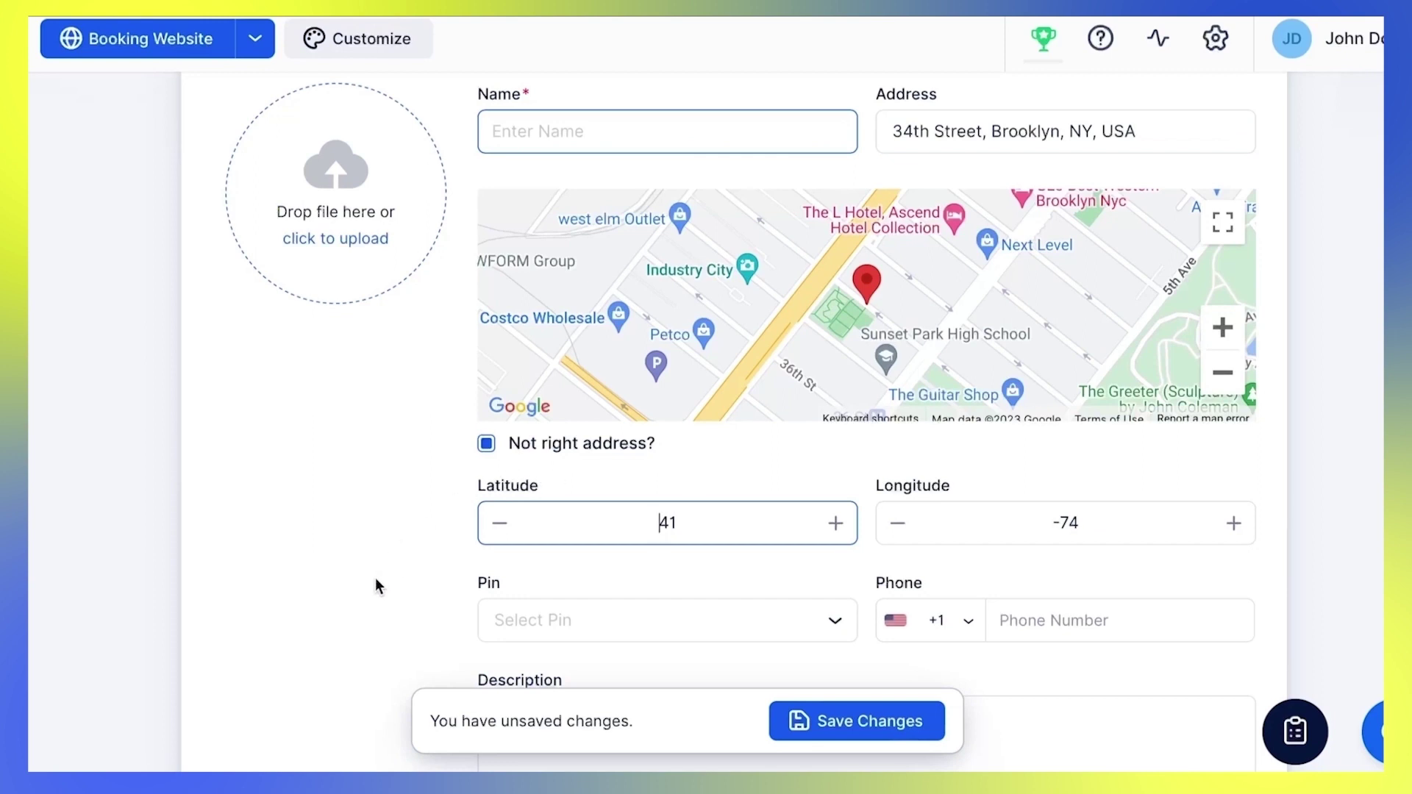
pyautogui.scroll(-3, 376, 580)
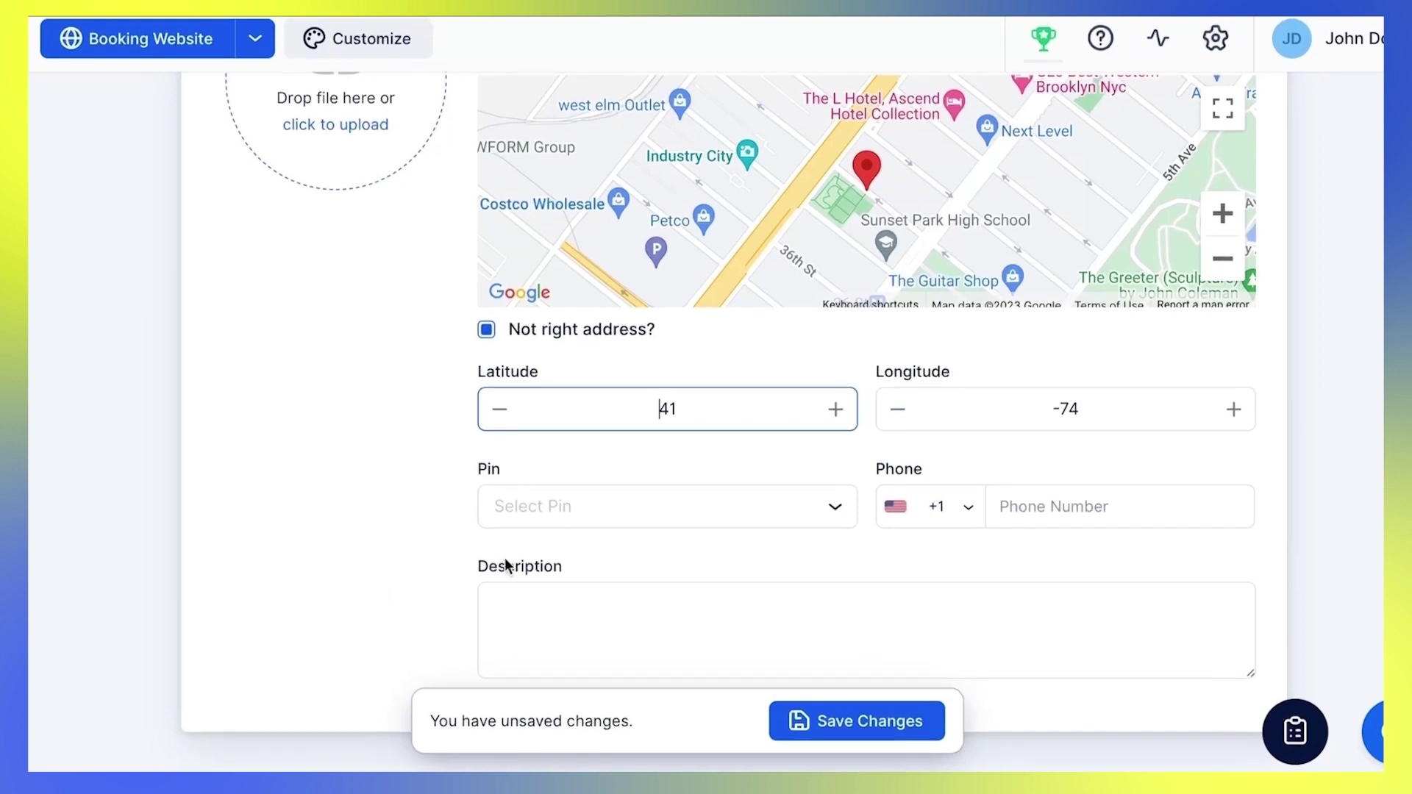
pyautogui.click(829, 507)
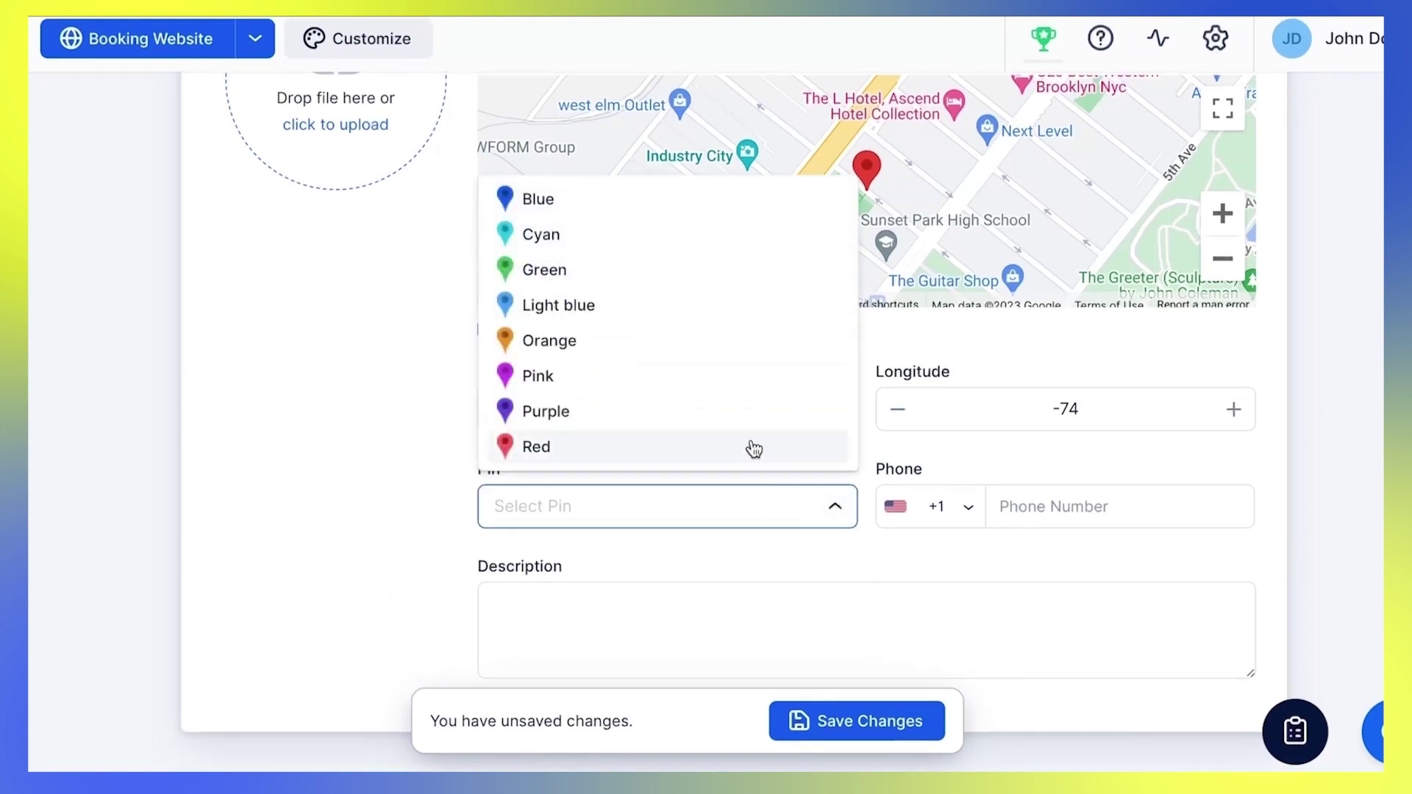
pyautogui.click(745, 415)
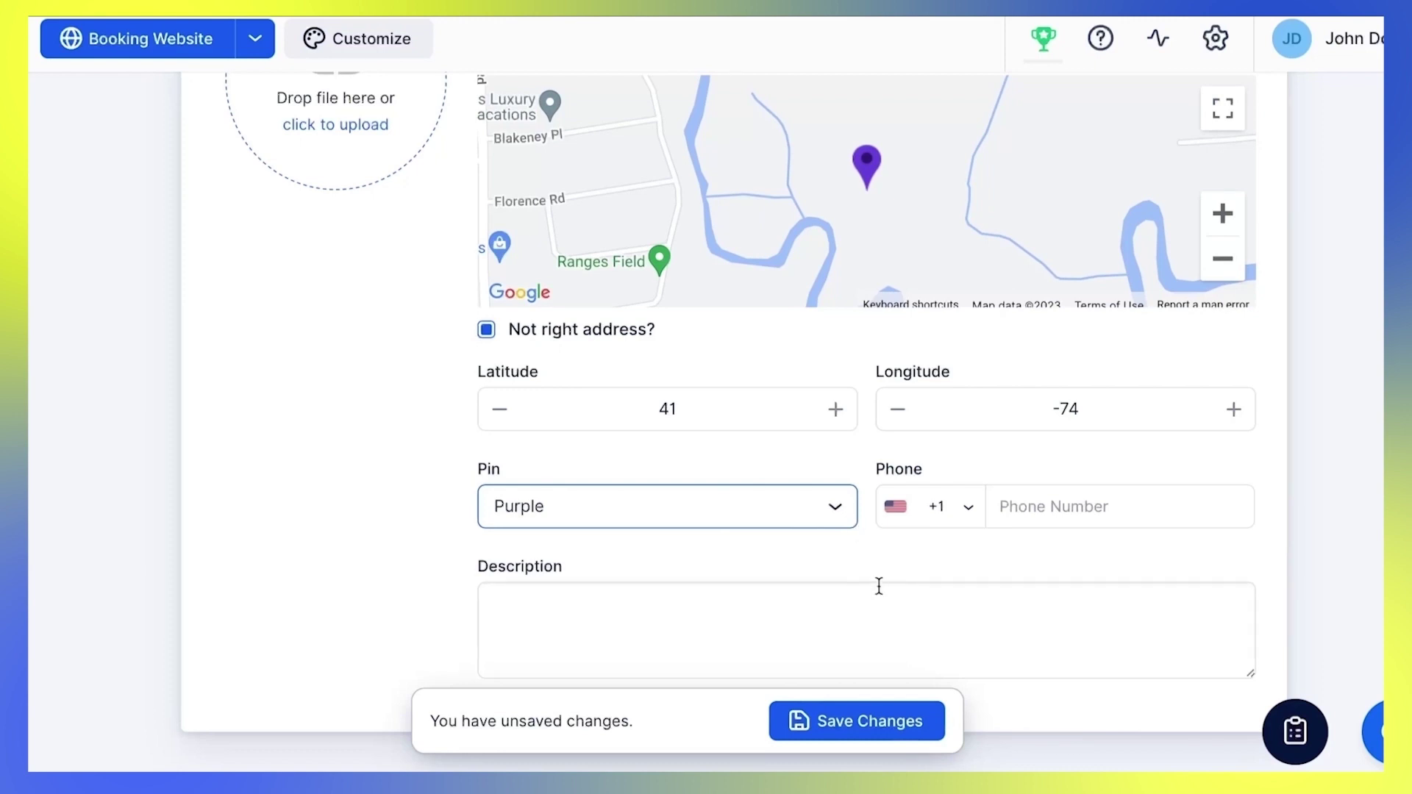
pyautogui.scroll(3, 878, 586)
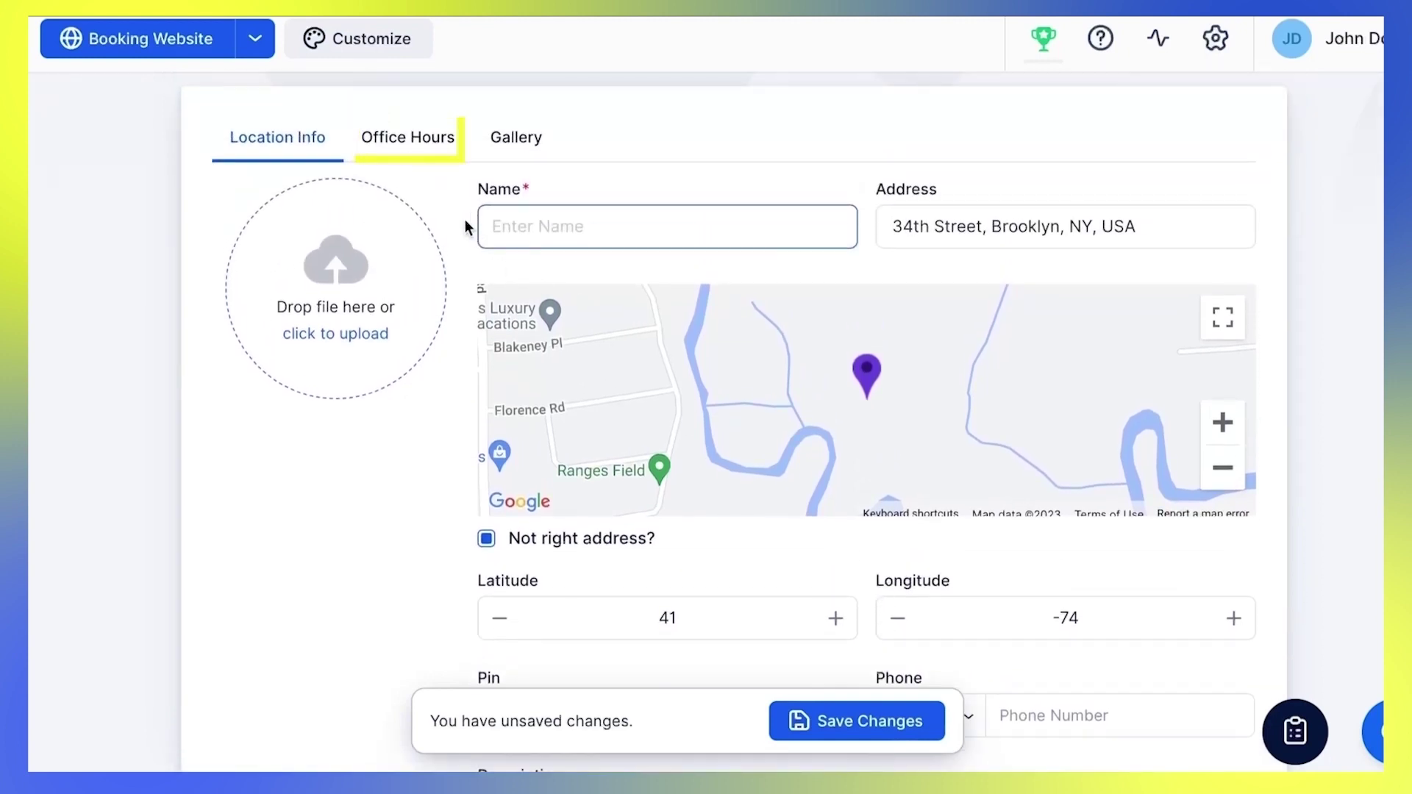
# Review the location's default 9:00 am–5:00 pm office hours for each day, then view its Gallery
pyautogui.click(447, 156)
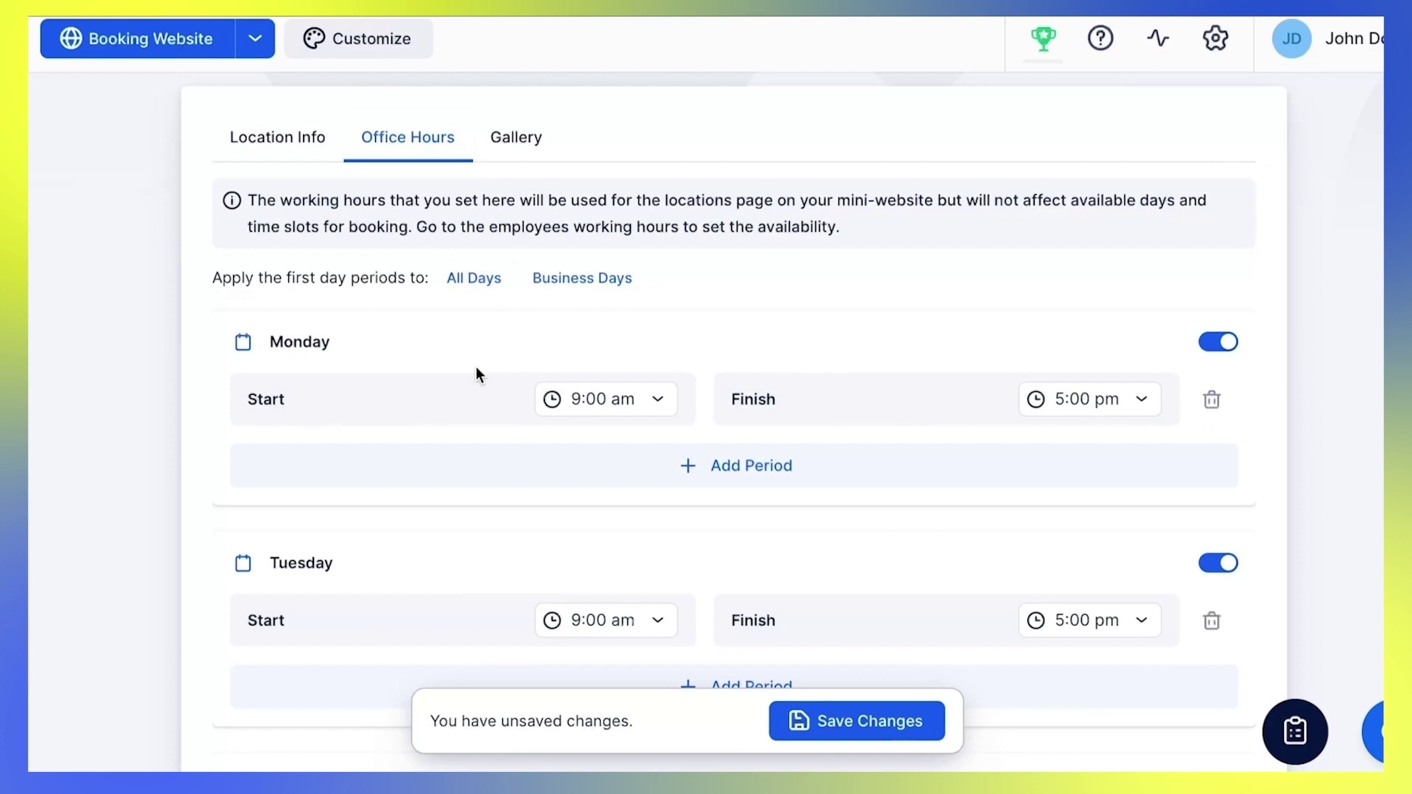
pyautogui.scroll(-2, 476, 367)
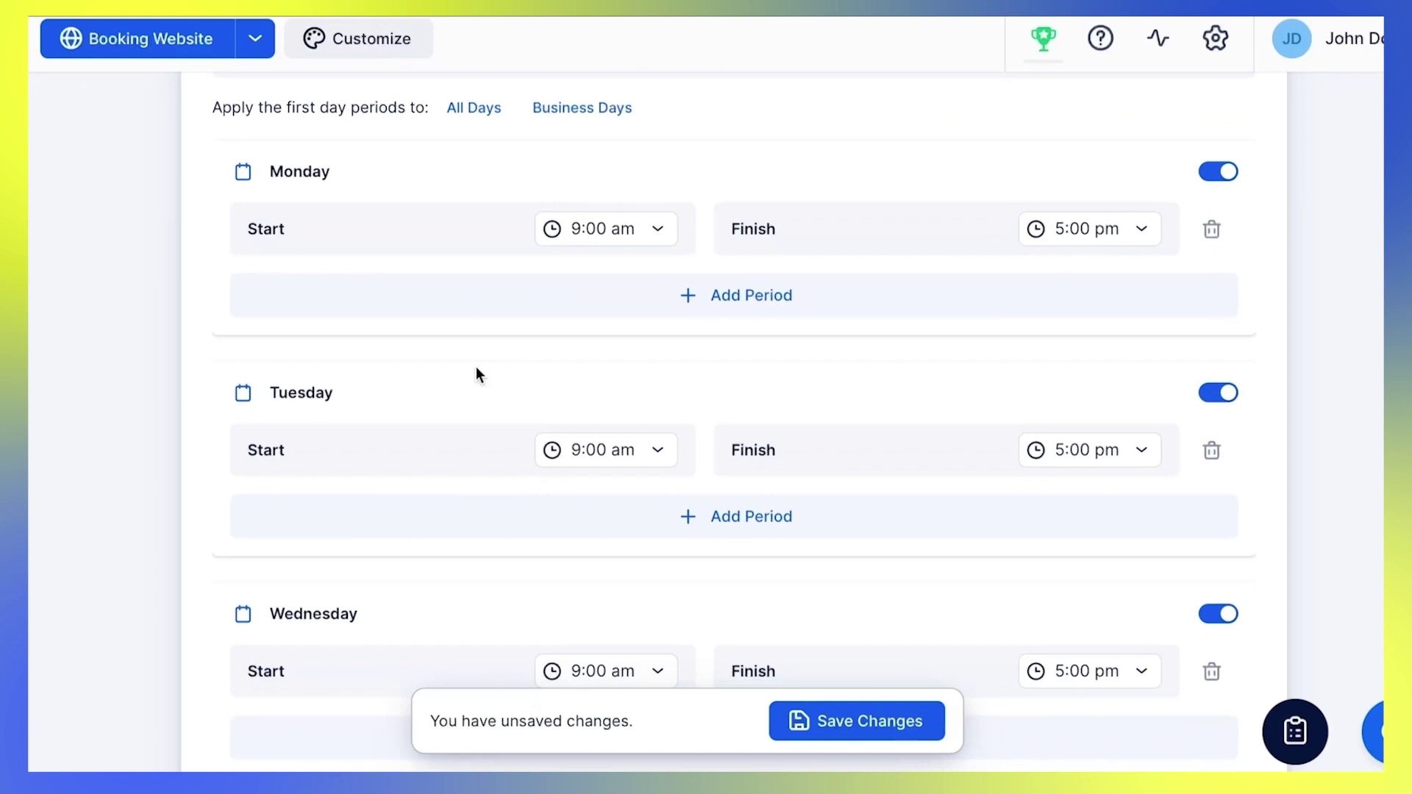
pyautogui.scroll(-2, 476, 375)
pyautogui.scroll(3, 476, 373)
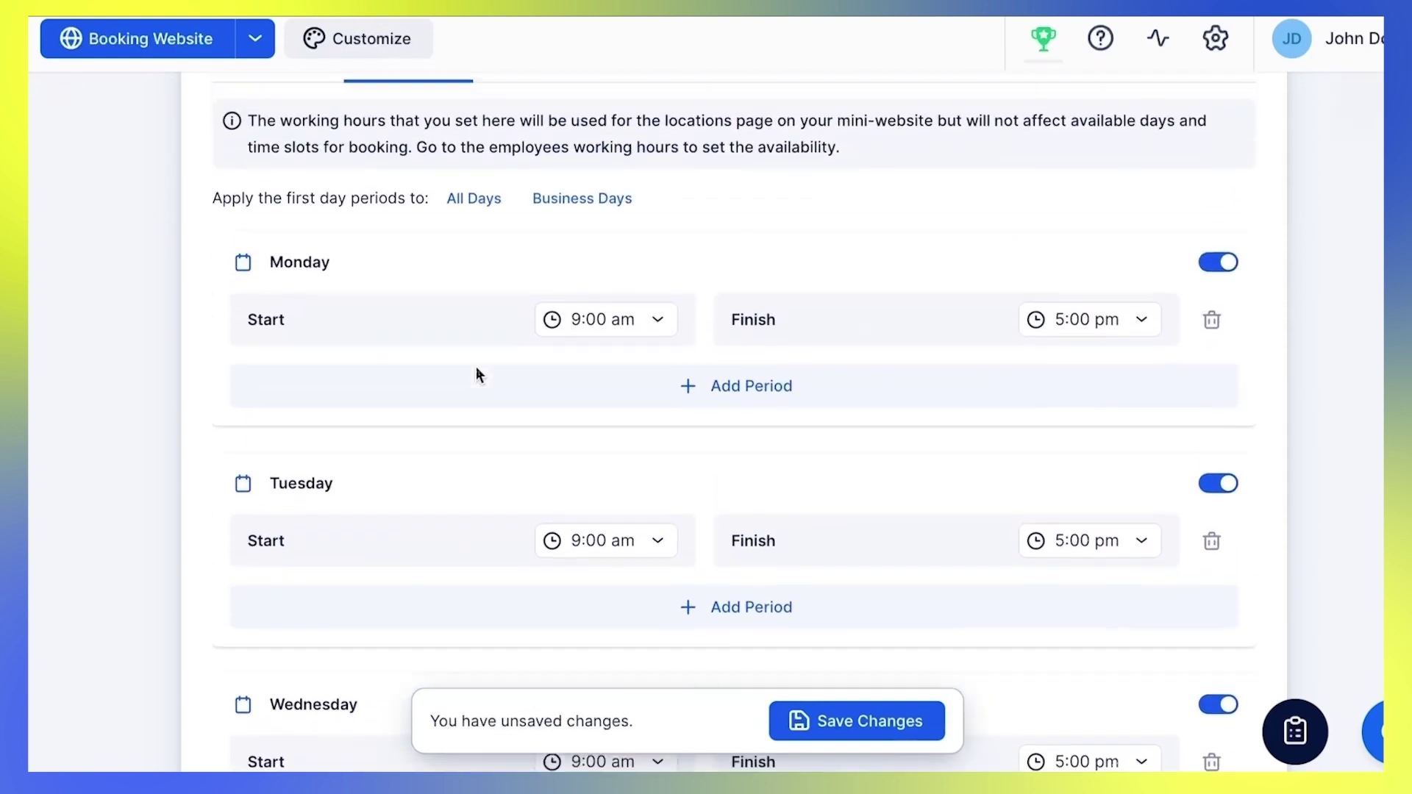
pyautogui.scroll(1, 477, 373)
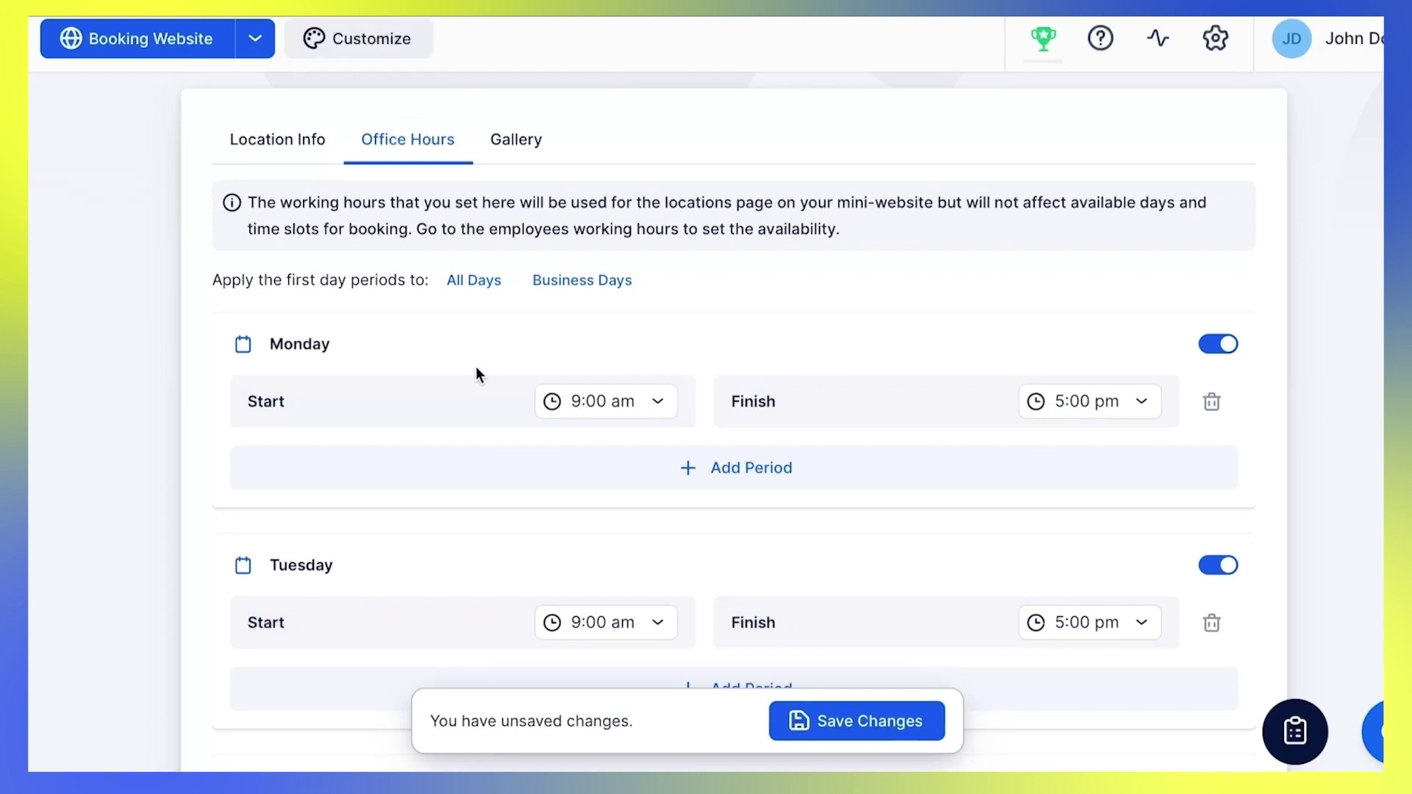
pyautogui.click(514, 147)
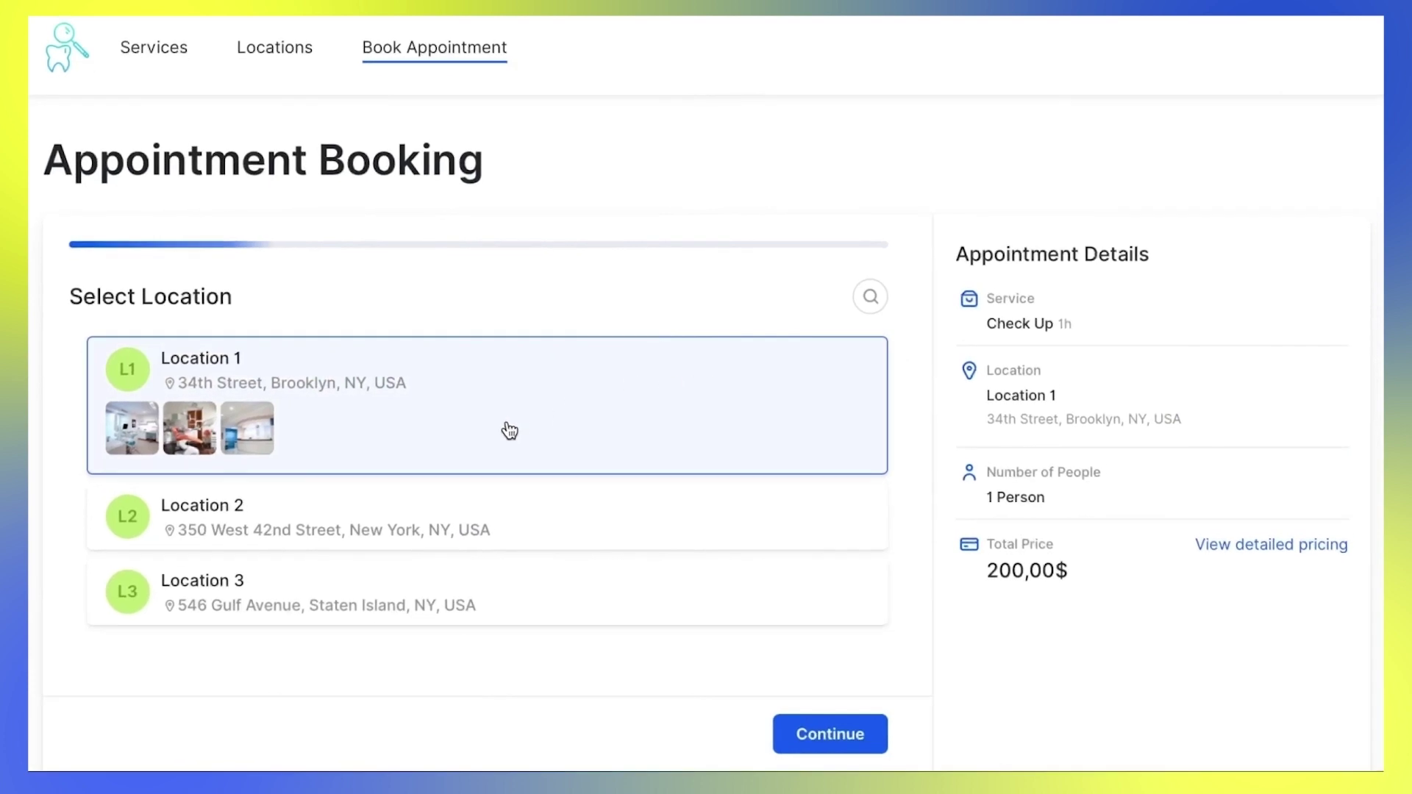
# Enlarge Location 1's first photo on the booking page and browse forward two photos
pyautogui.click(144, 448)
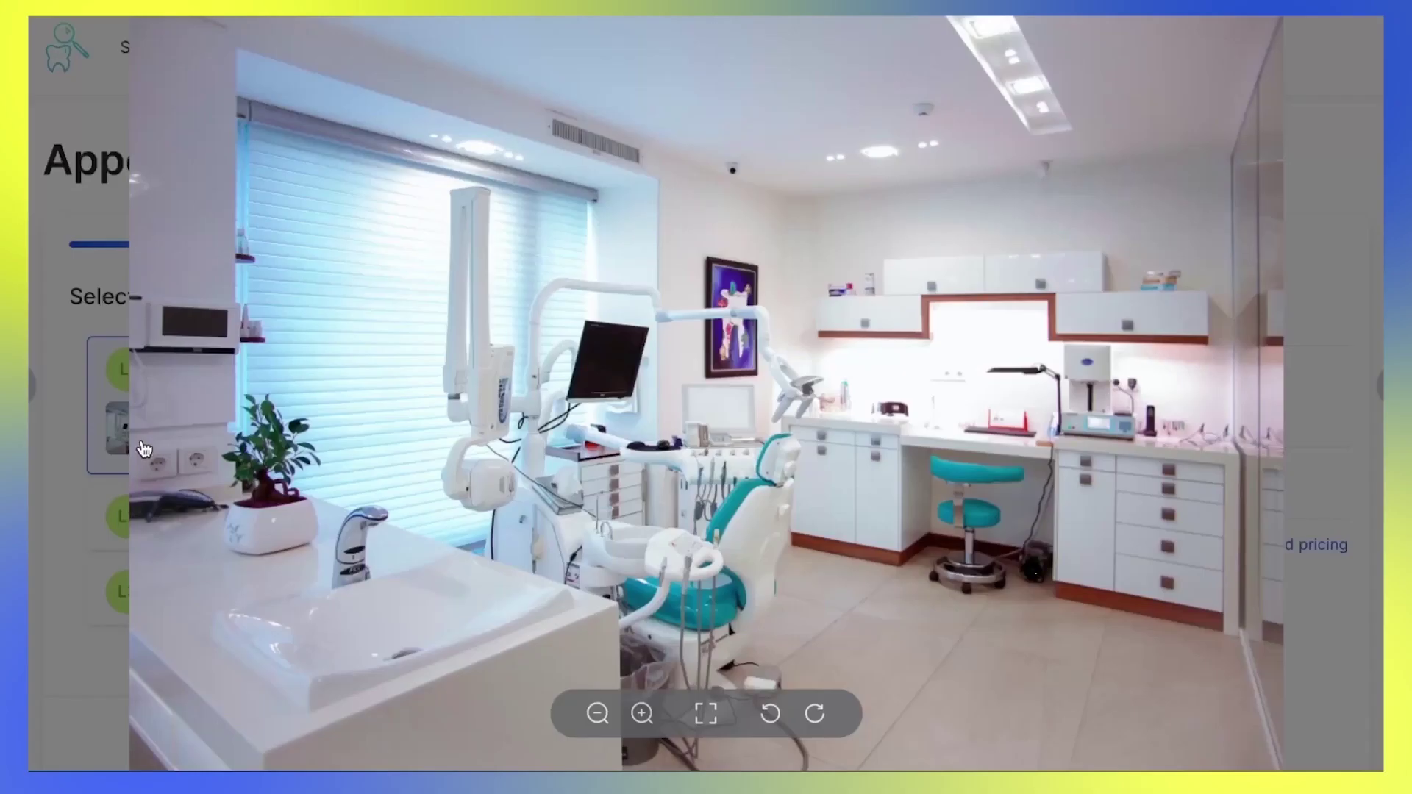
pyautogui.press('Right')
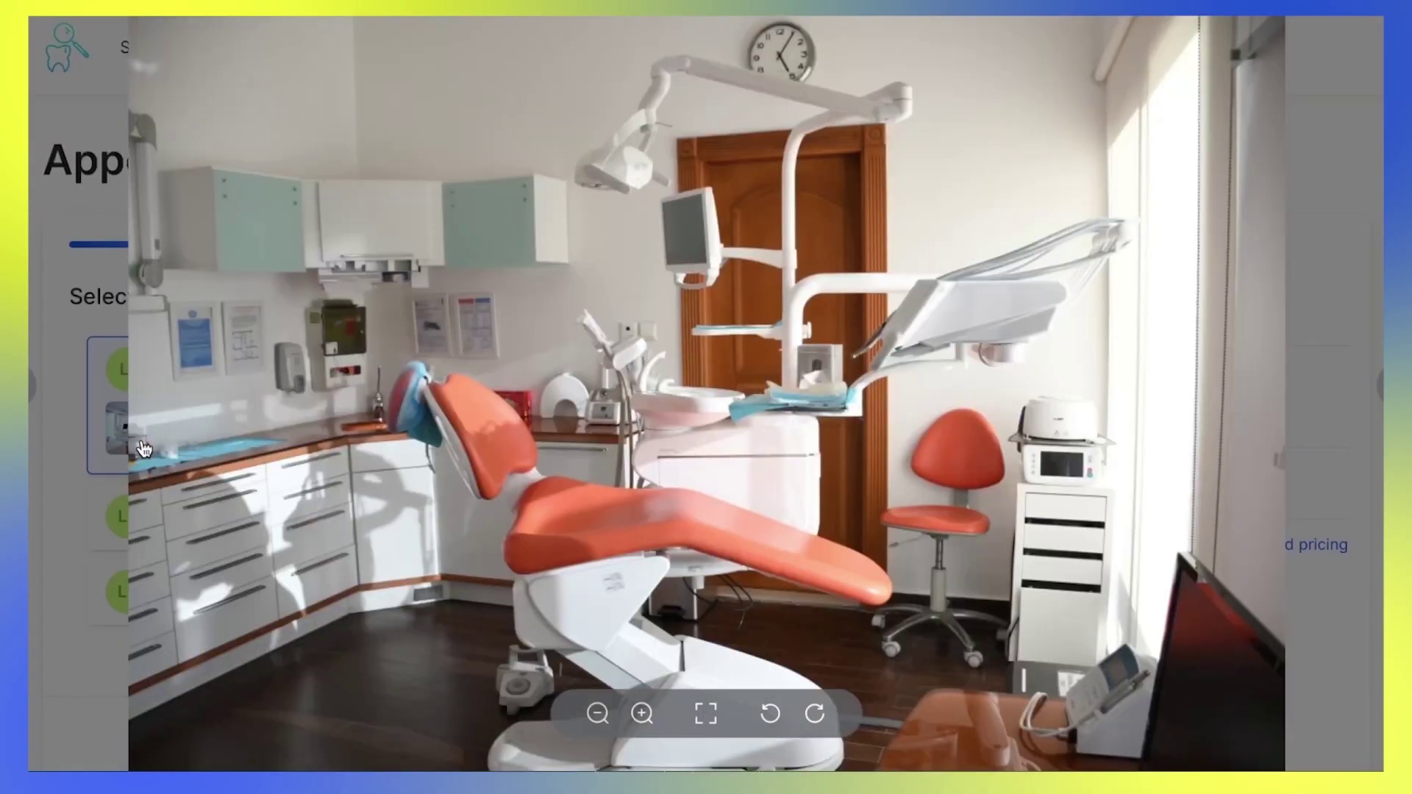
pyautogui.press('Right')
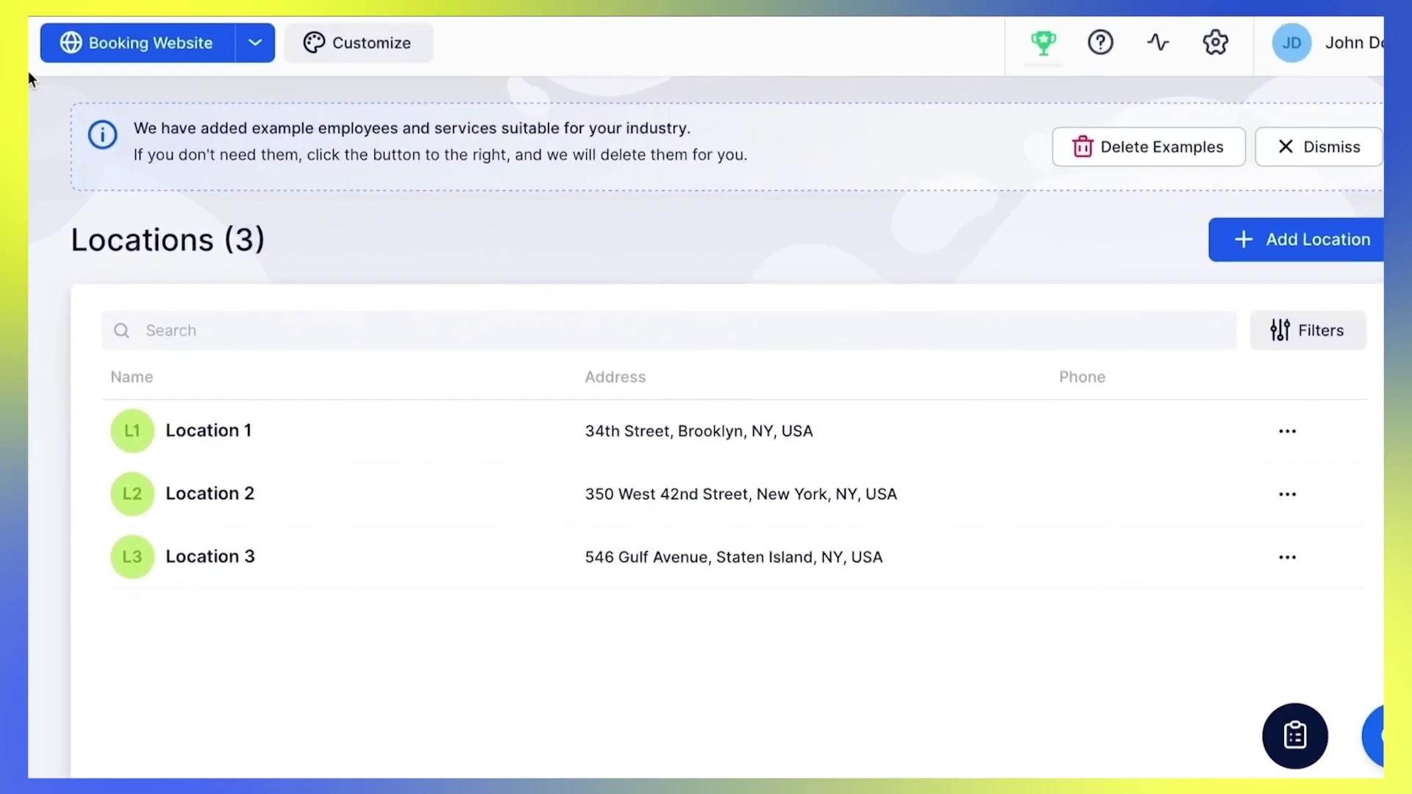
# View the public booking website's Locations page with Location 1 and Location 2 maps and hours
pyautogui.click(108, 47)
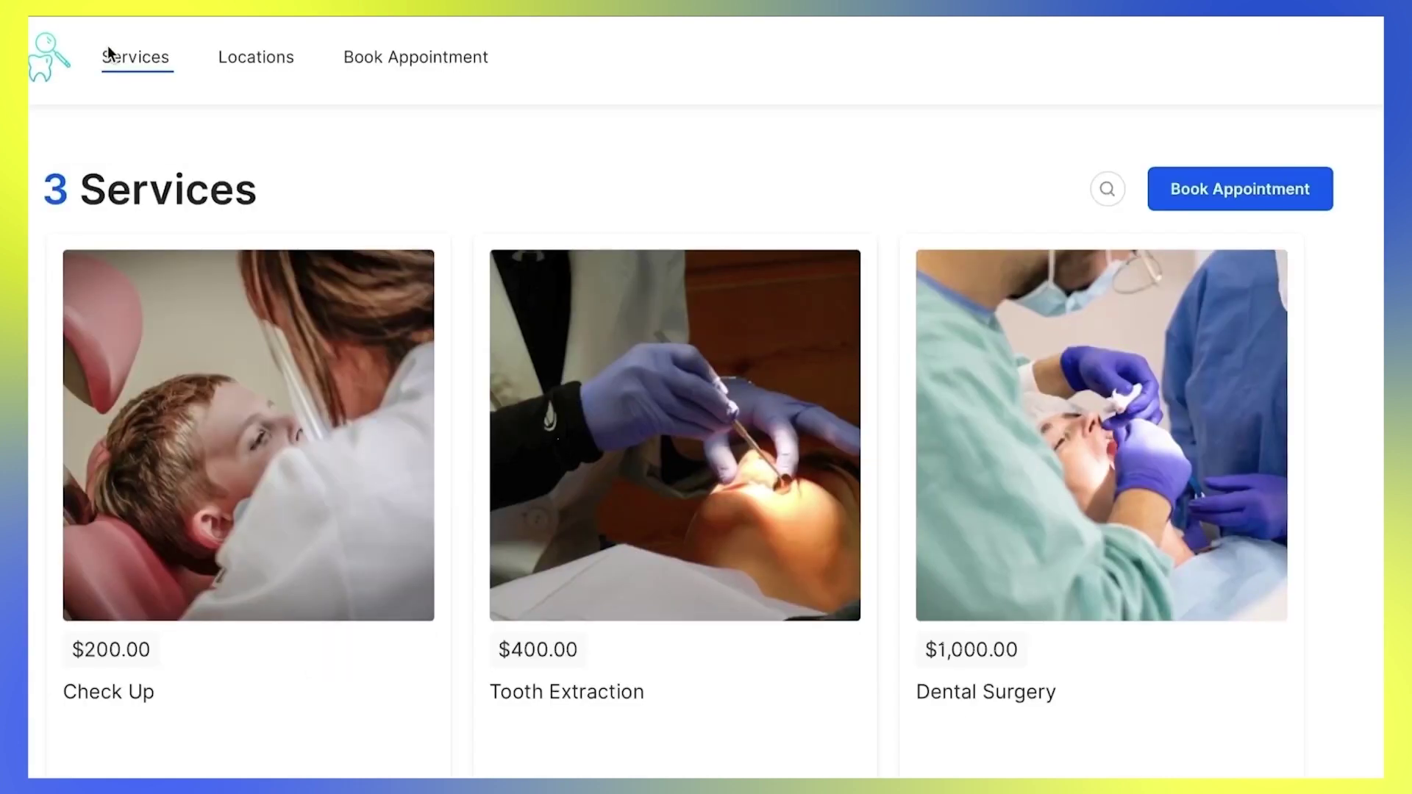
pyautogui.click(225, 56)
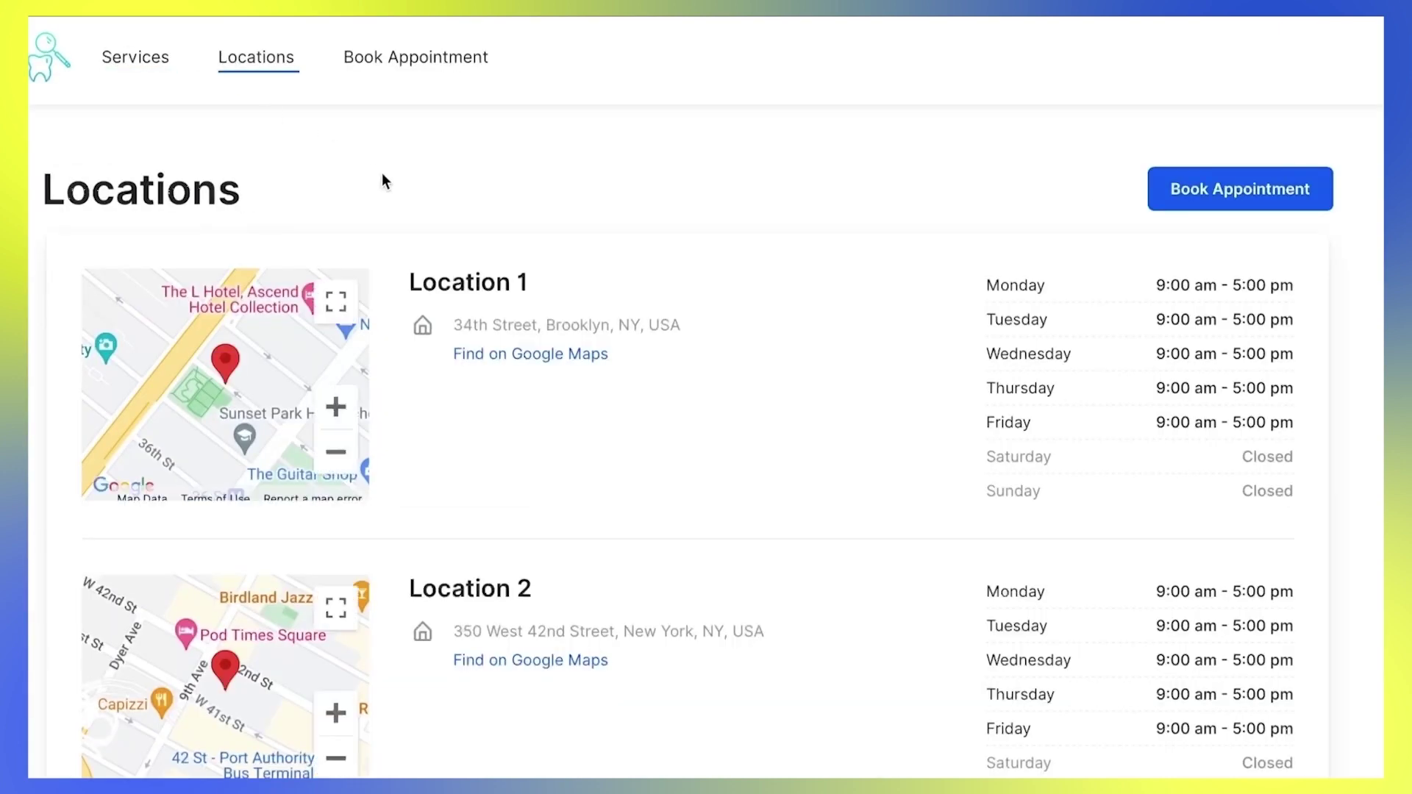
pyautogui.scroll(-3, 383, 180)
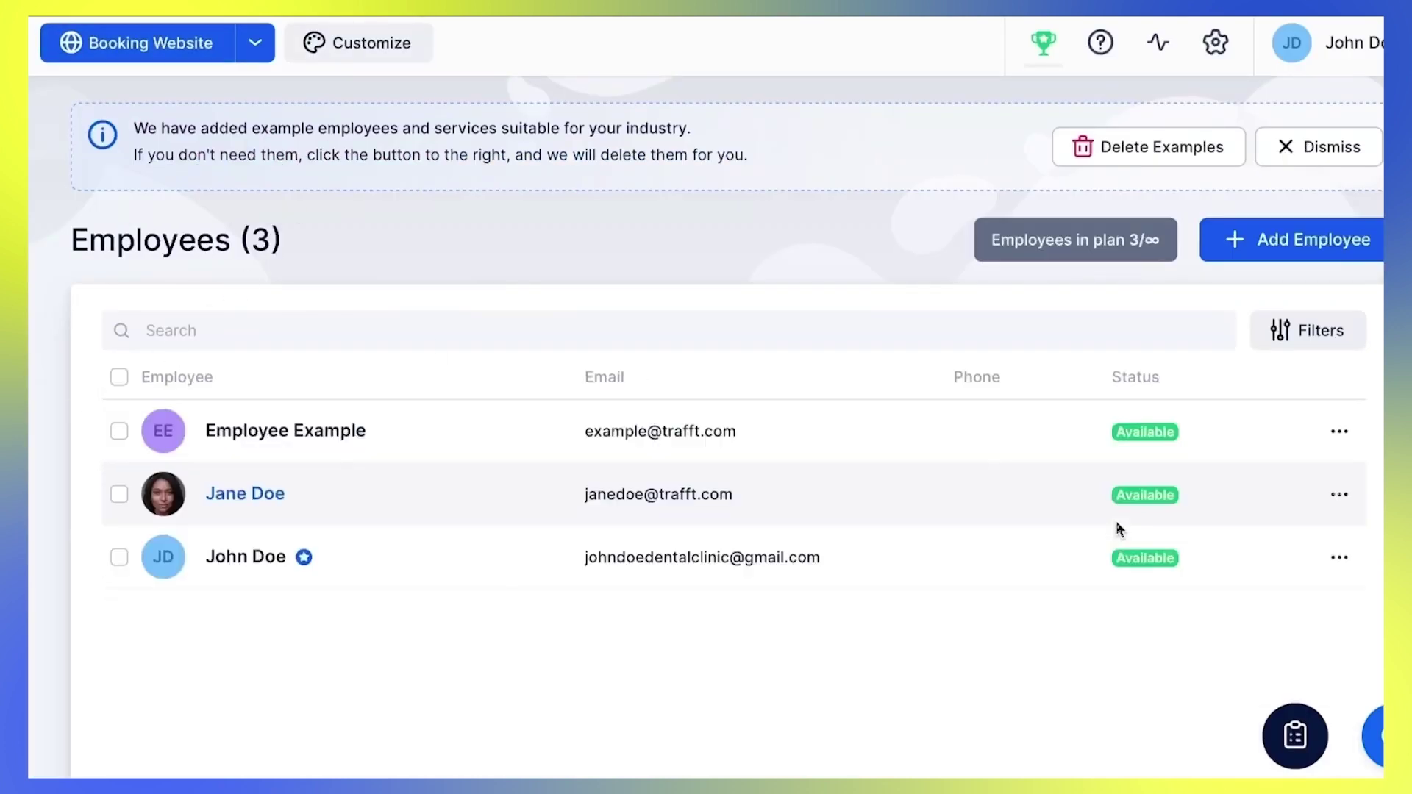
# Make Location 3 the example employee's default location and save the changes
pyautogui.click(1339, 436)
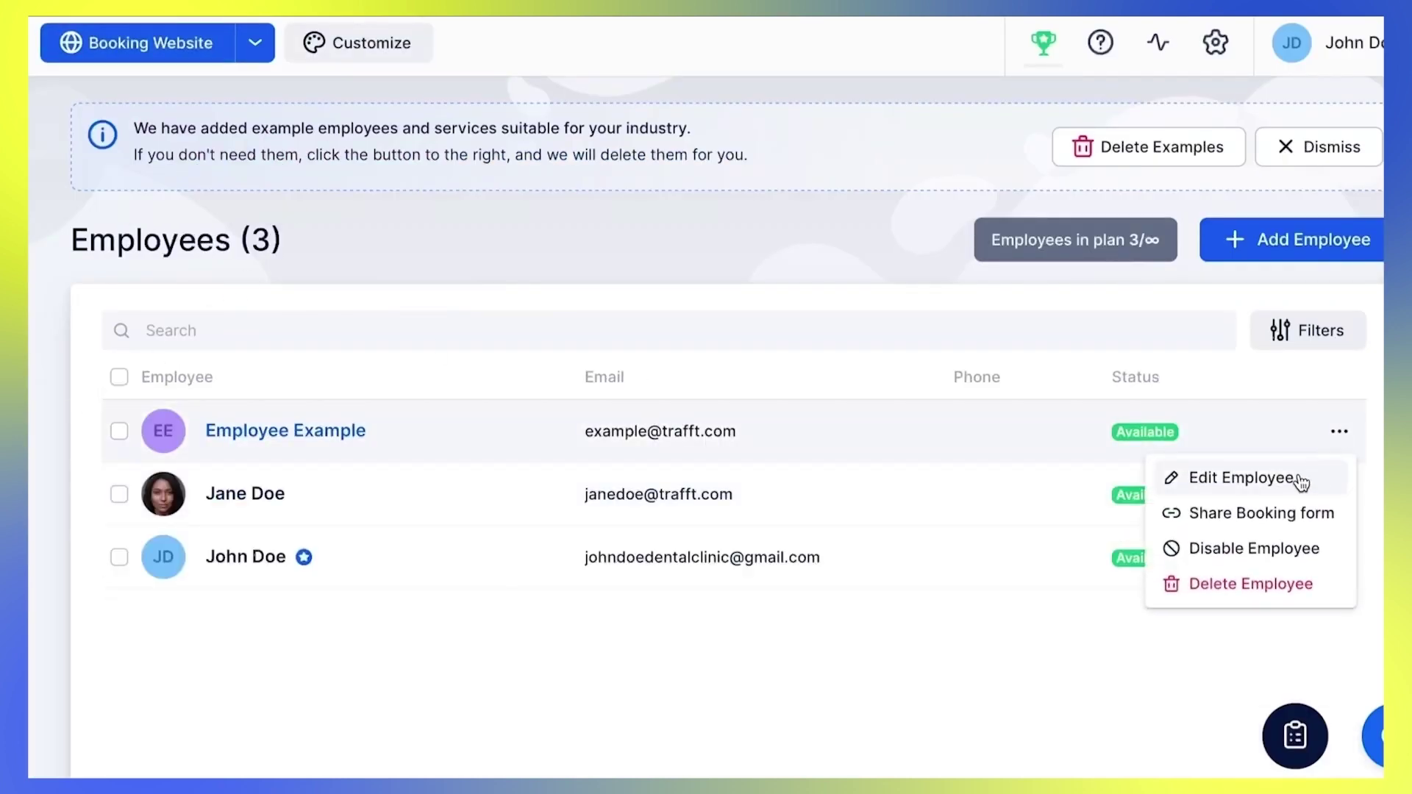
pyautogui.click(1298, 478)
pyautogui.scroll(-1, 751, 567)
pyautogui.click(751, 572)
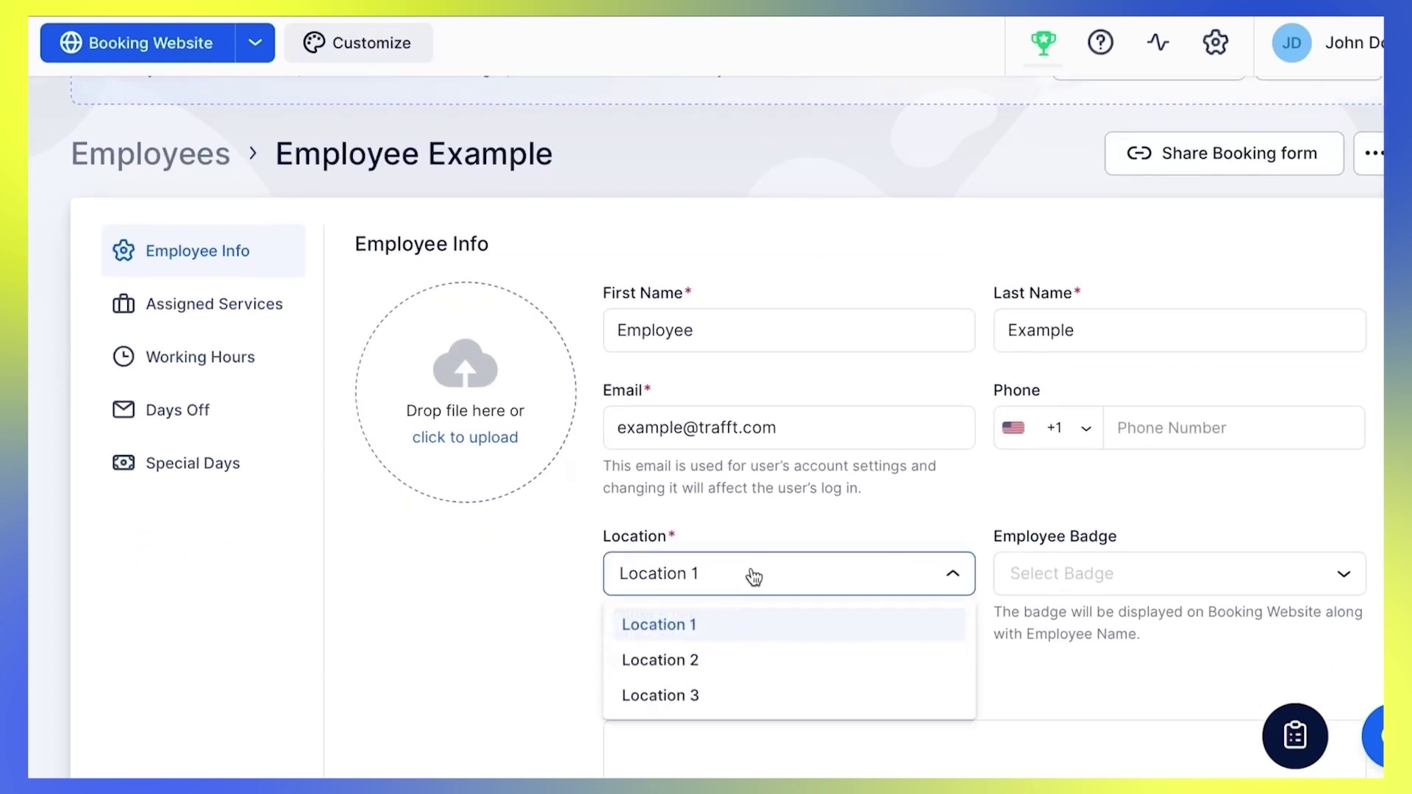
pyautogui.click(701, 696)
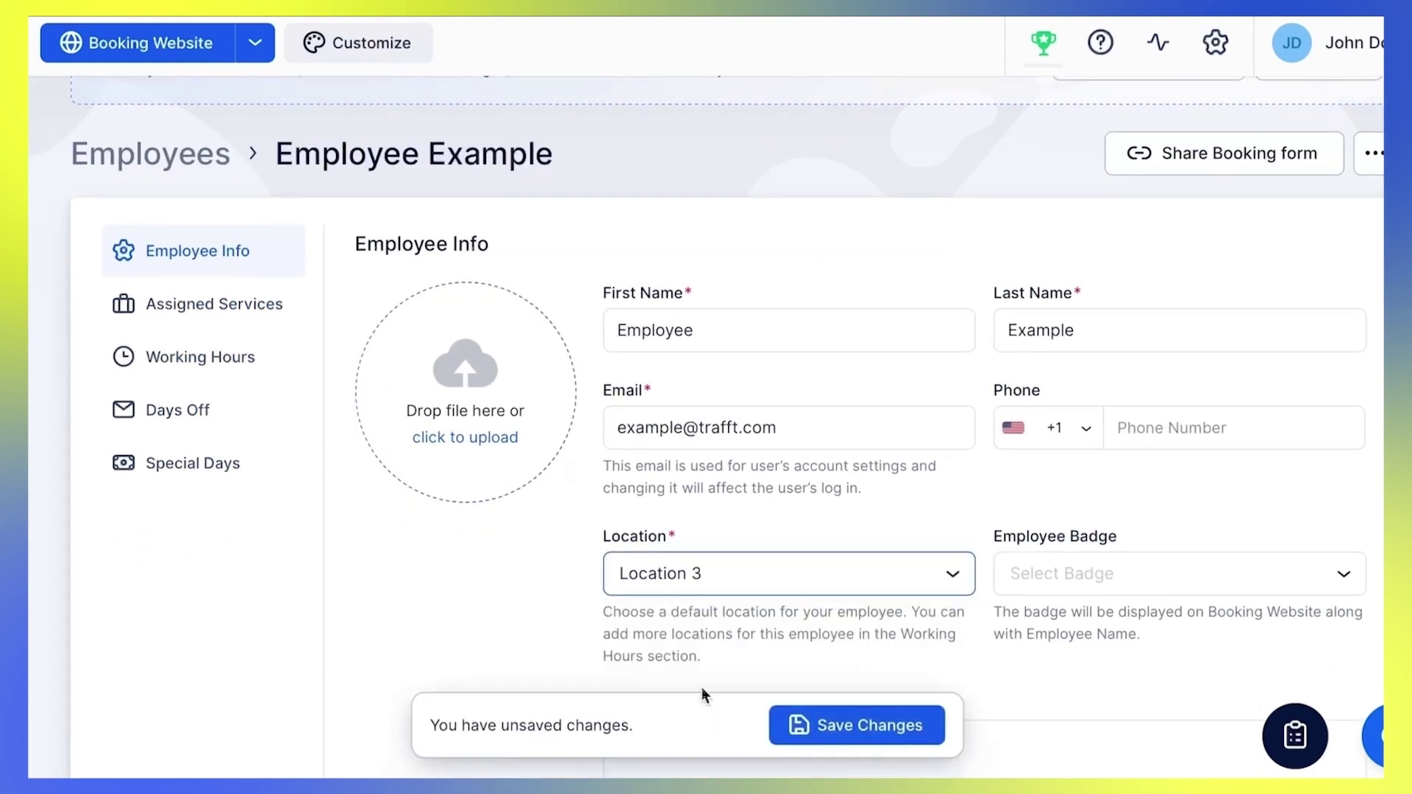
pyautogui.scroll(-2, 702, 692)
pyautogui.click(798, 726)
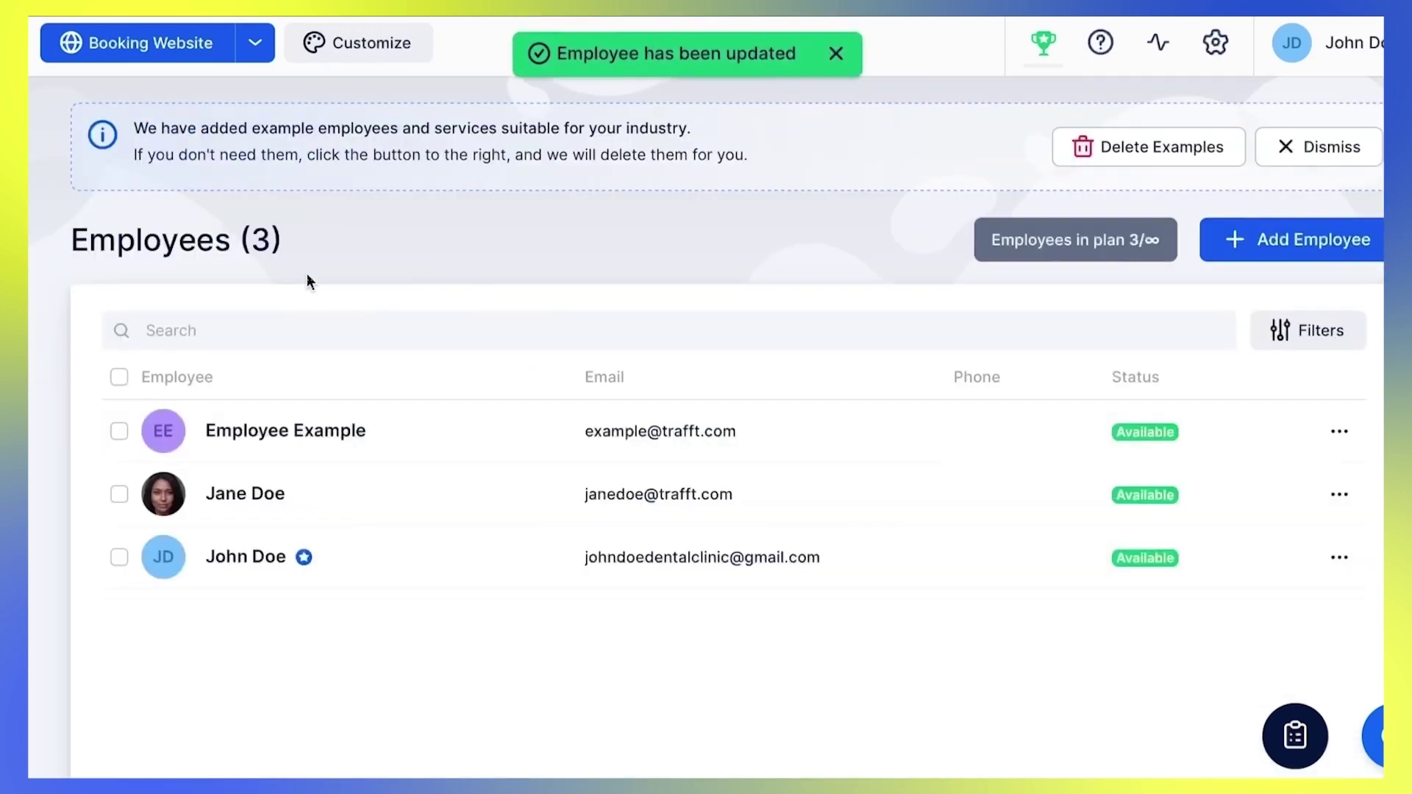
pyautogui.click(197, 53)
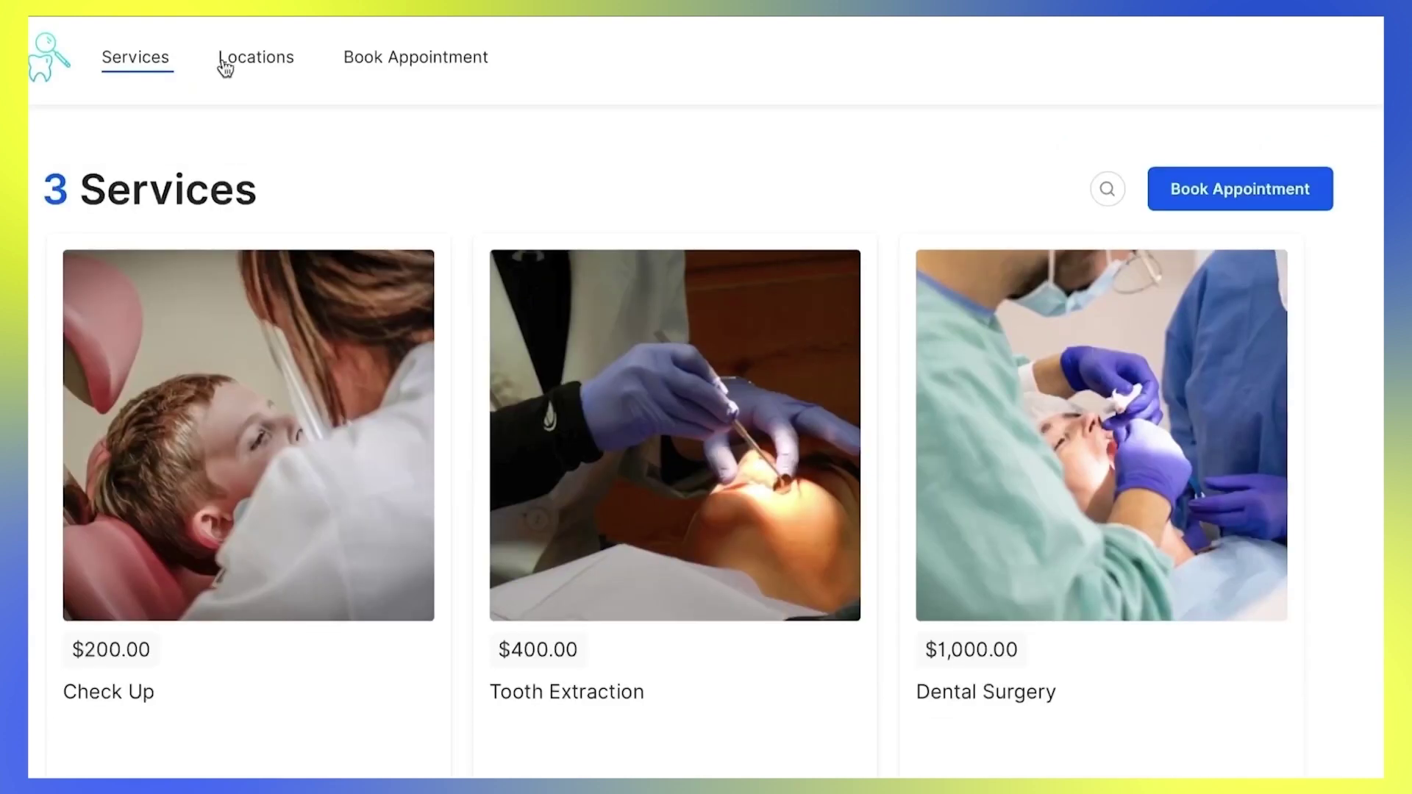
pyautogui.click(241, 61)
pyautogui.scroll(-5, 424, 380)
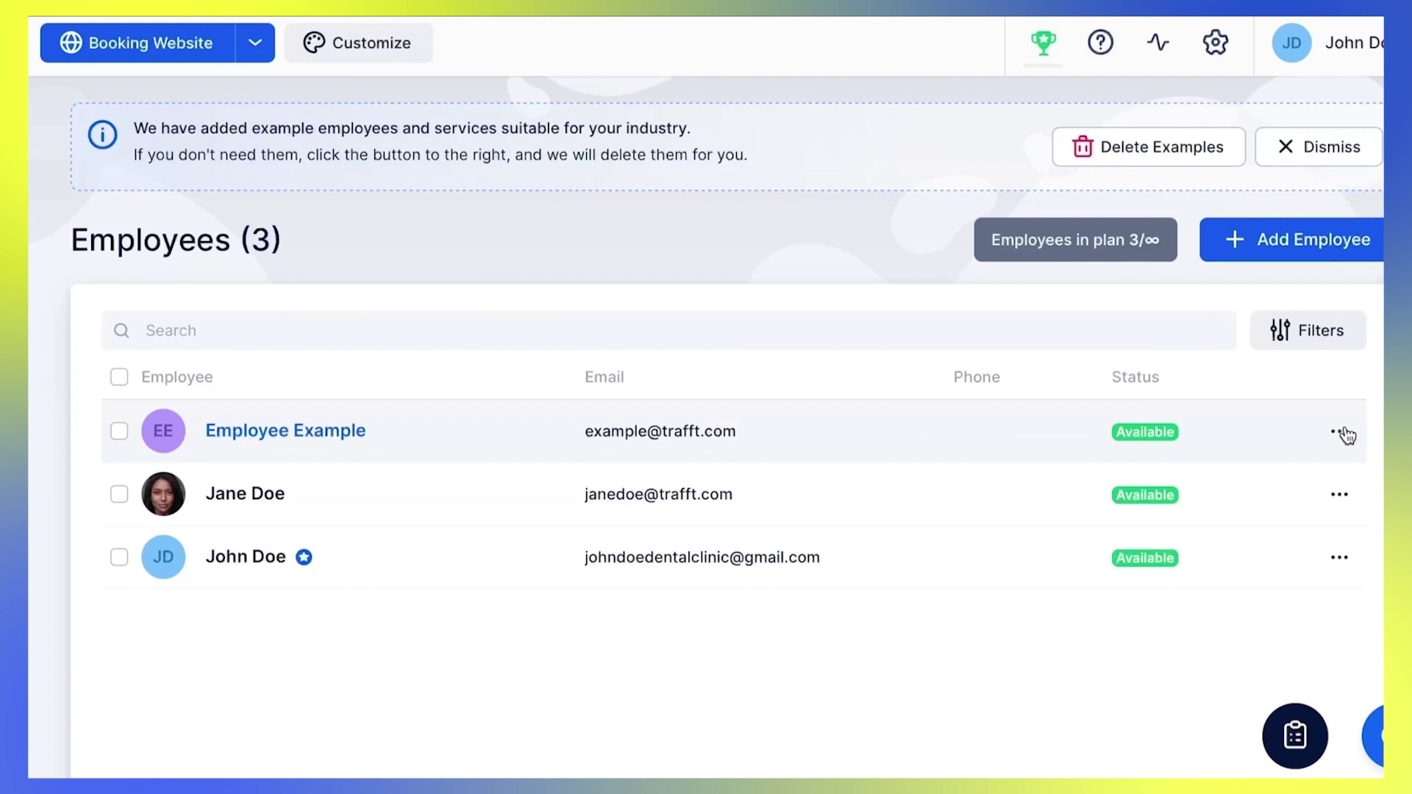
pyautogui.click(1341, 433)
# Assign Location 1 to the example employee's Monday working period
pyautogui.click(1296, 479)
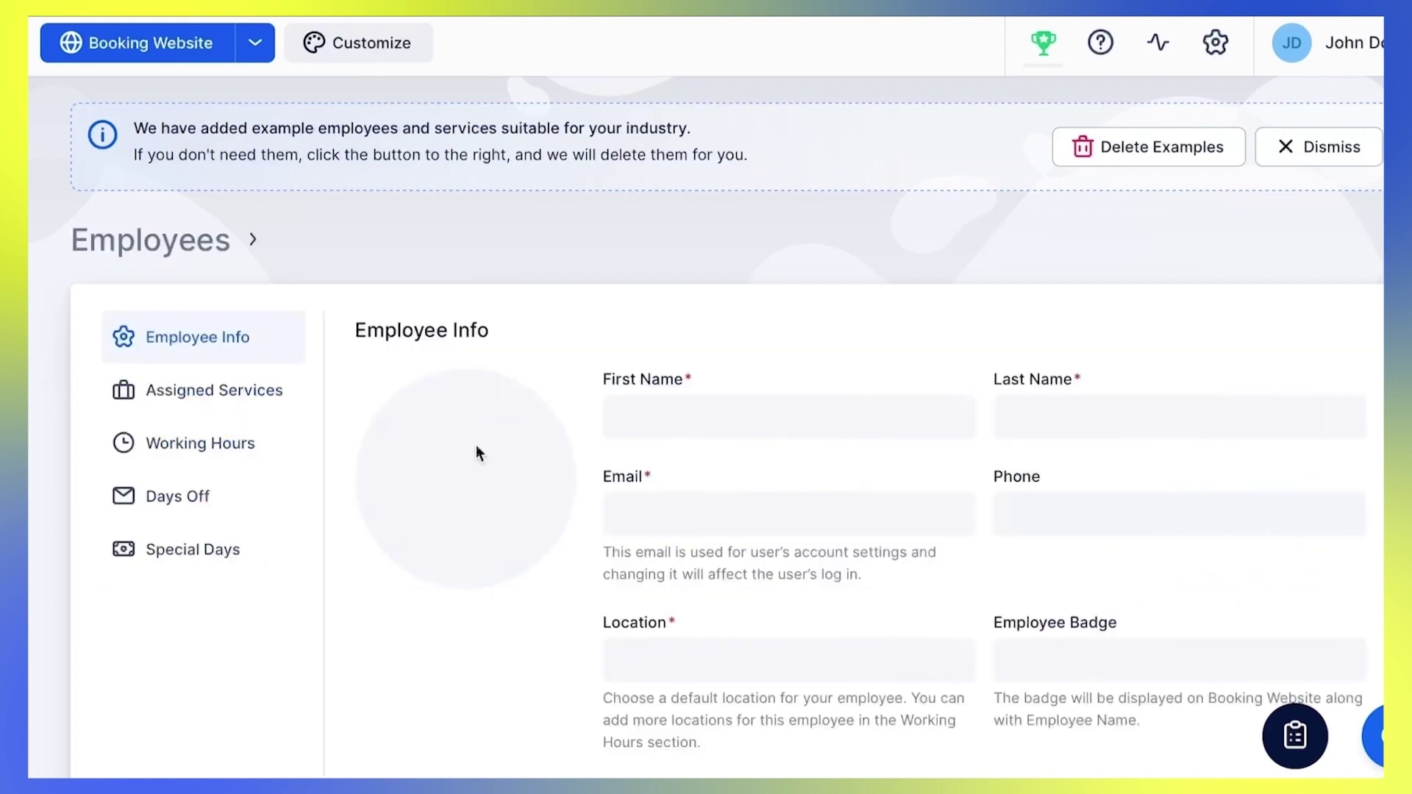
pyautogui.click(289, 455)
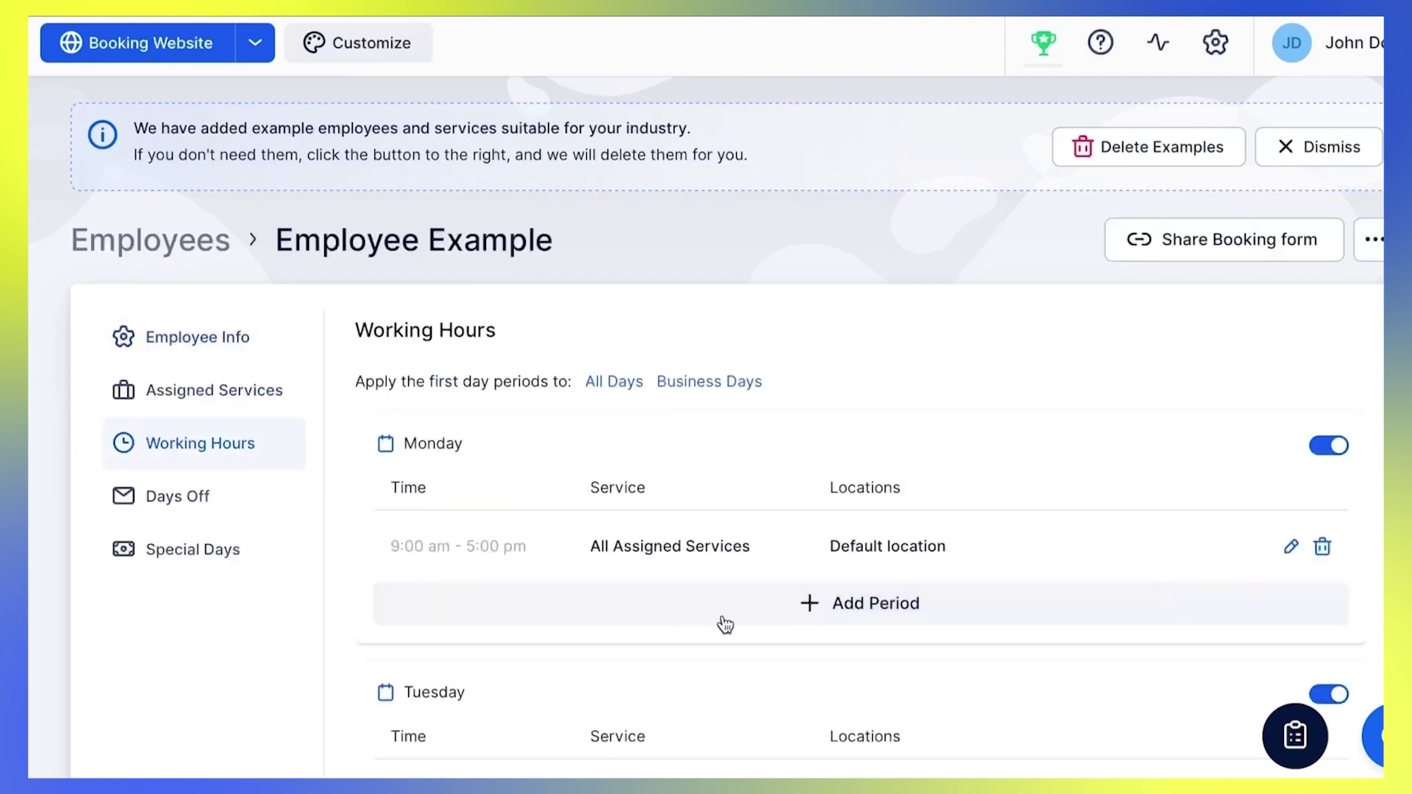
pyautogui.scroll(-2, 723, 624)
pyautogui.click(1289, 348)
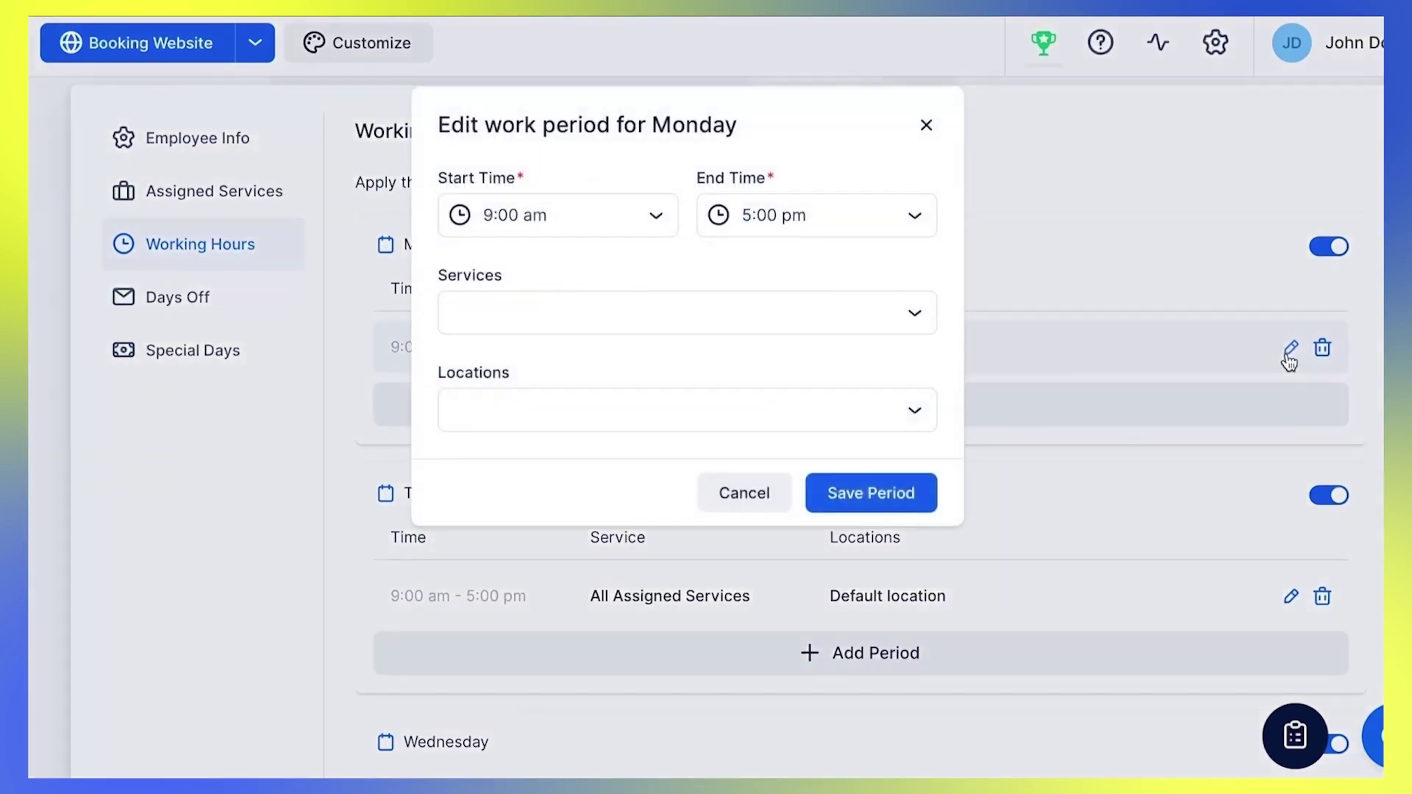
pyautogui.click(697, 420)
pyautogui.click(646, 461)
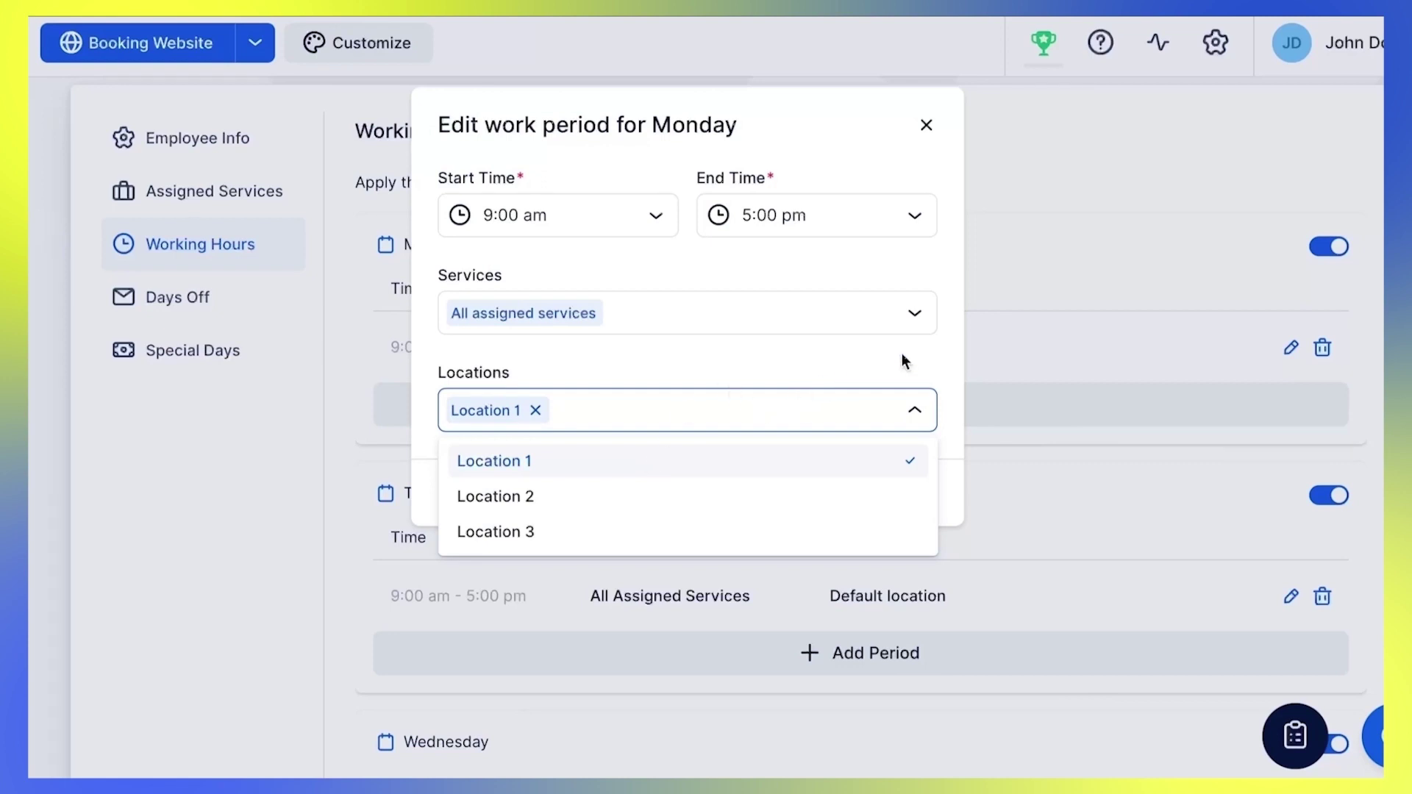
pyautogui.click(934, 418)
pyautogui.click(886, 495)
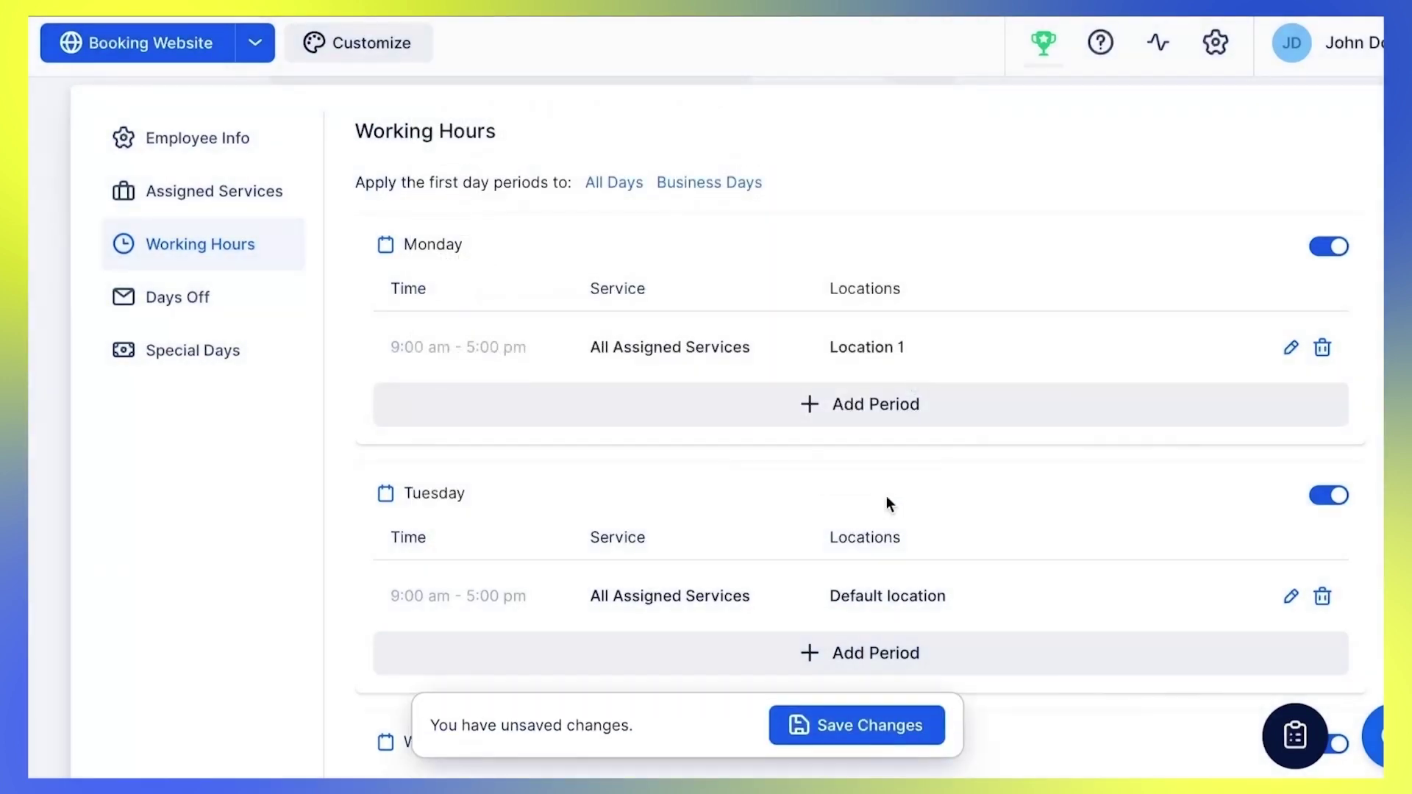
# Assign Location 1 to Tuesday's 9:00 am–5:00 pm working period as well
pyautogui.click(1291, 596)
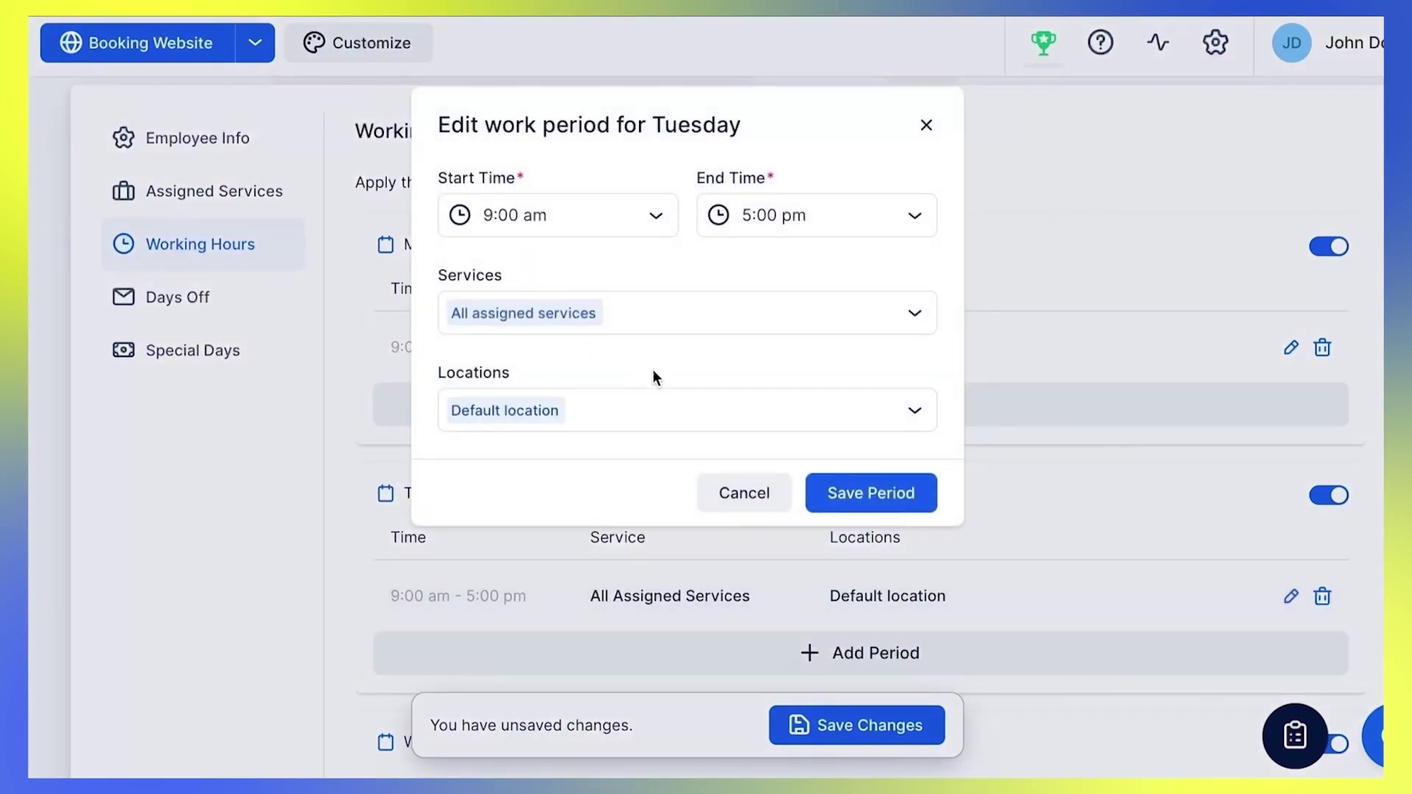
pyautogui.click(666, 418)
pyautogui.click(611, 463)
pyautogui.click(759, 373)
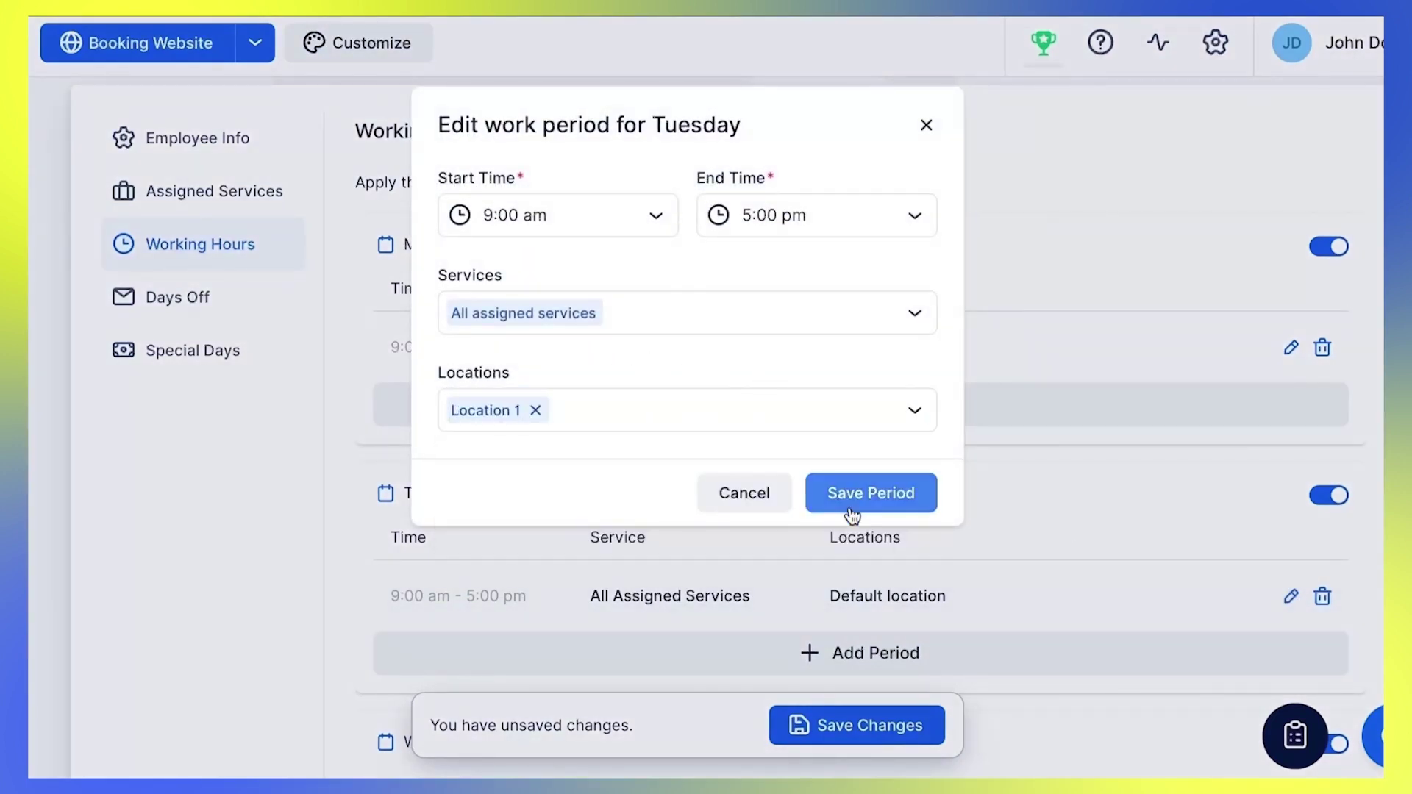
pyautogui.click(847, 504)
# Assign Location 2 to Wednesday's working period and save the updated working hours
pyautogui.scroll(-5, 850, 507)
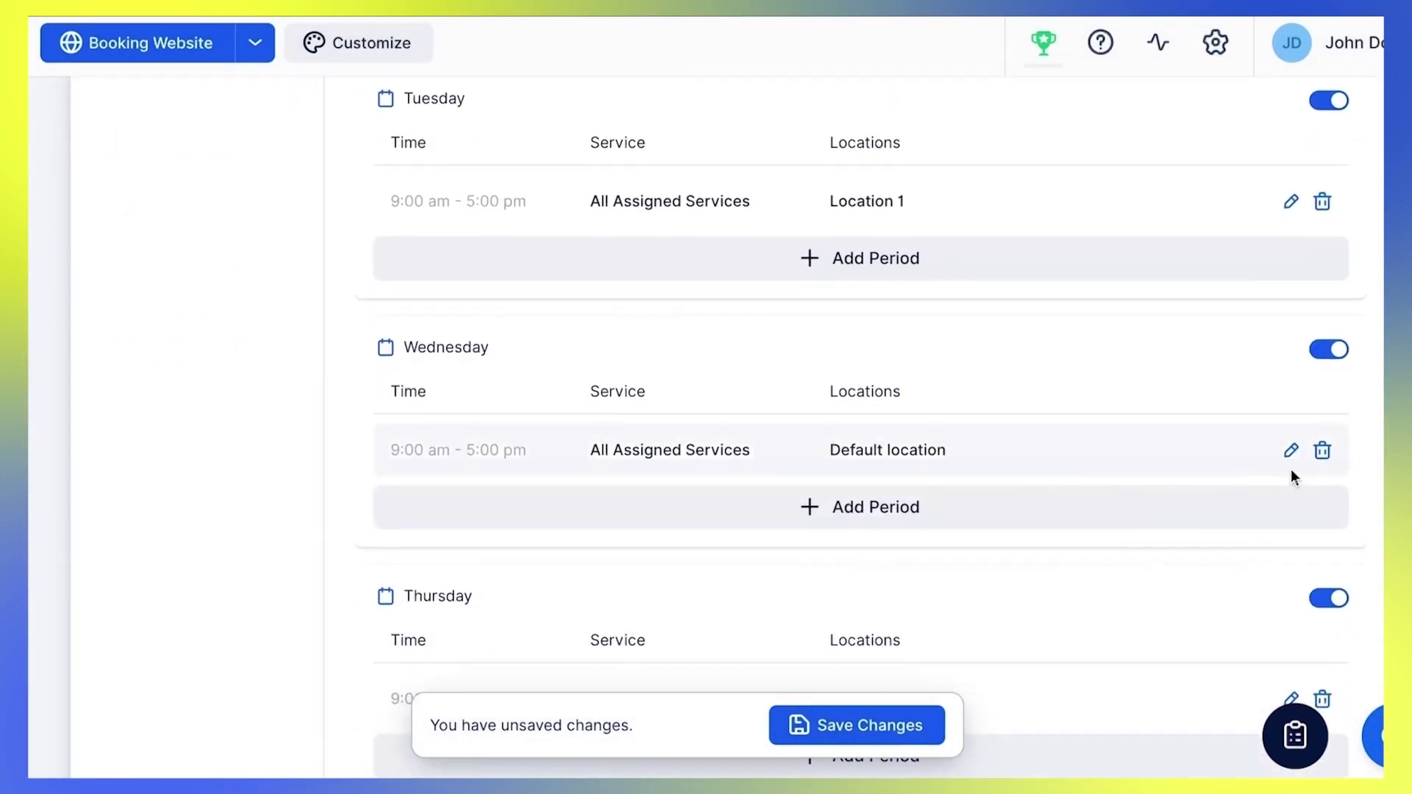
pyautogui.click(1292, 452)
pyautogui.click(608, 425)
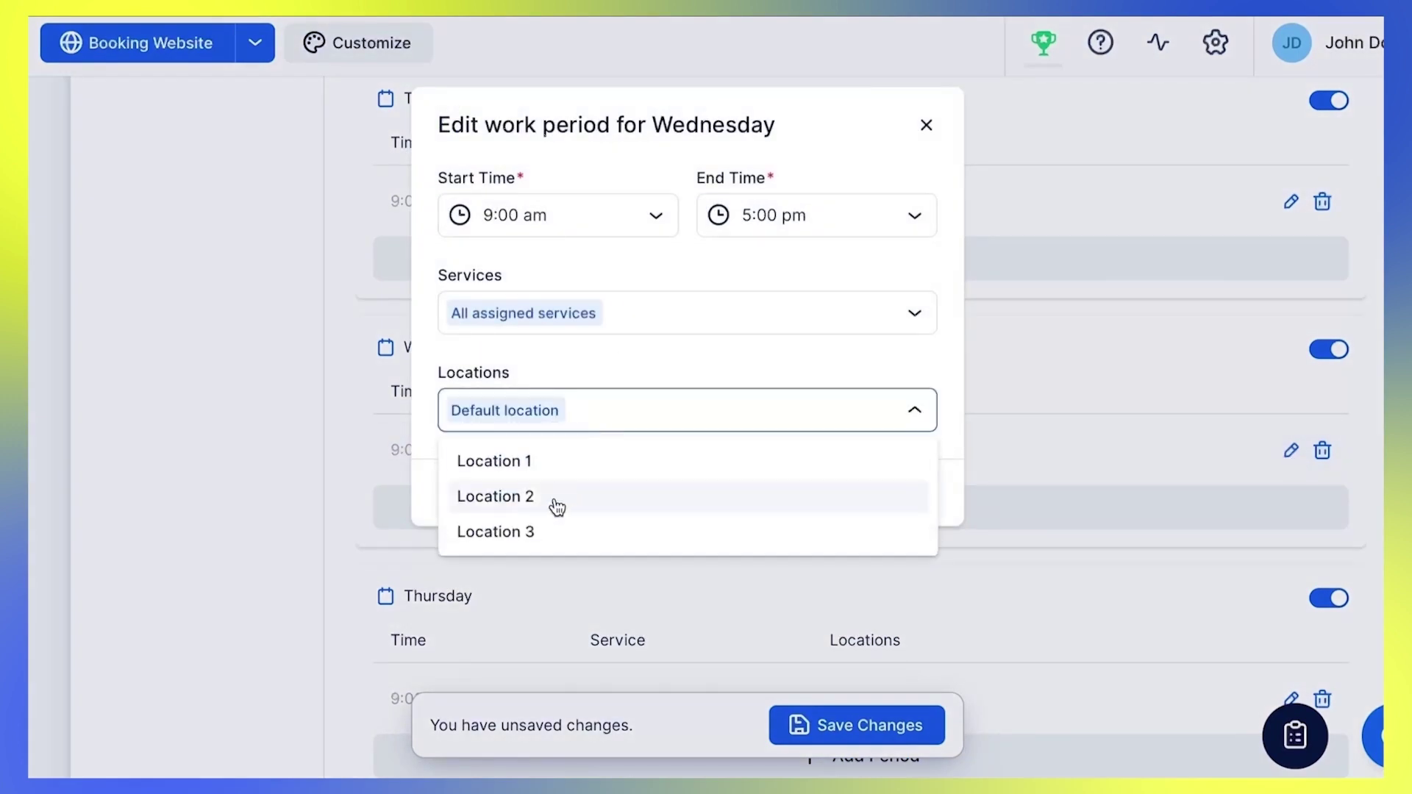
pyautogui.click(551, 500)
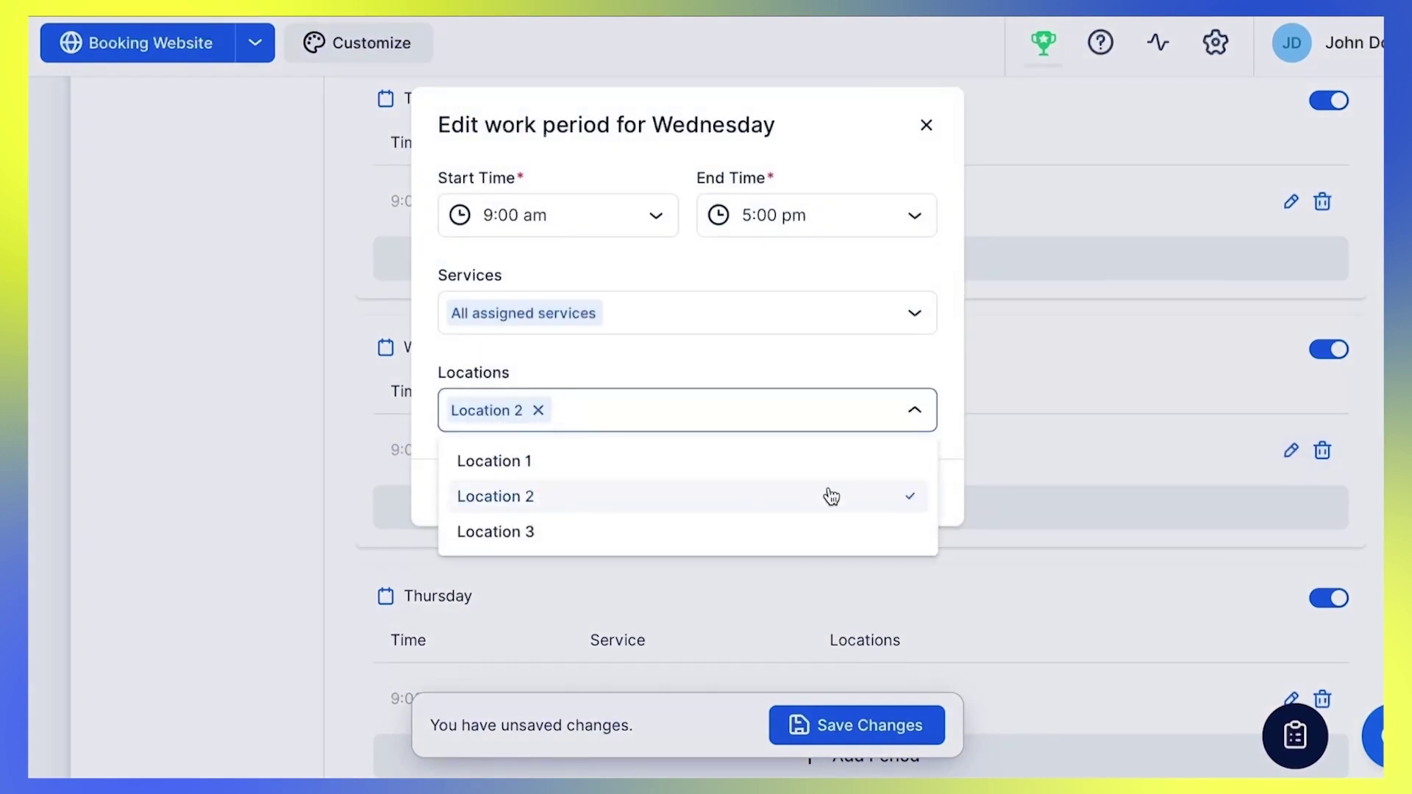
pyautogui.click(949, 428)
pyautogui.click(893, 495)
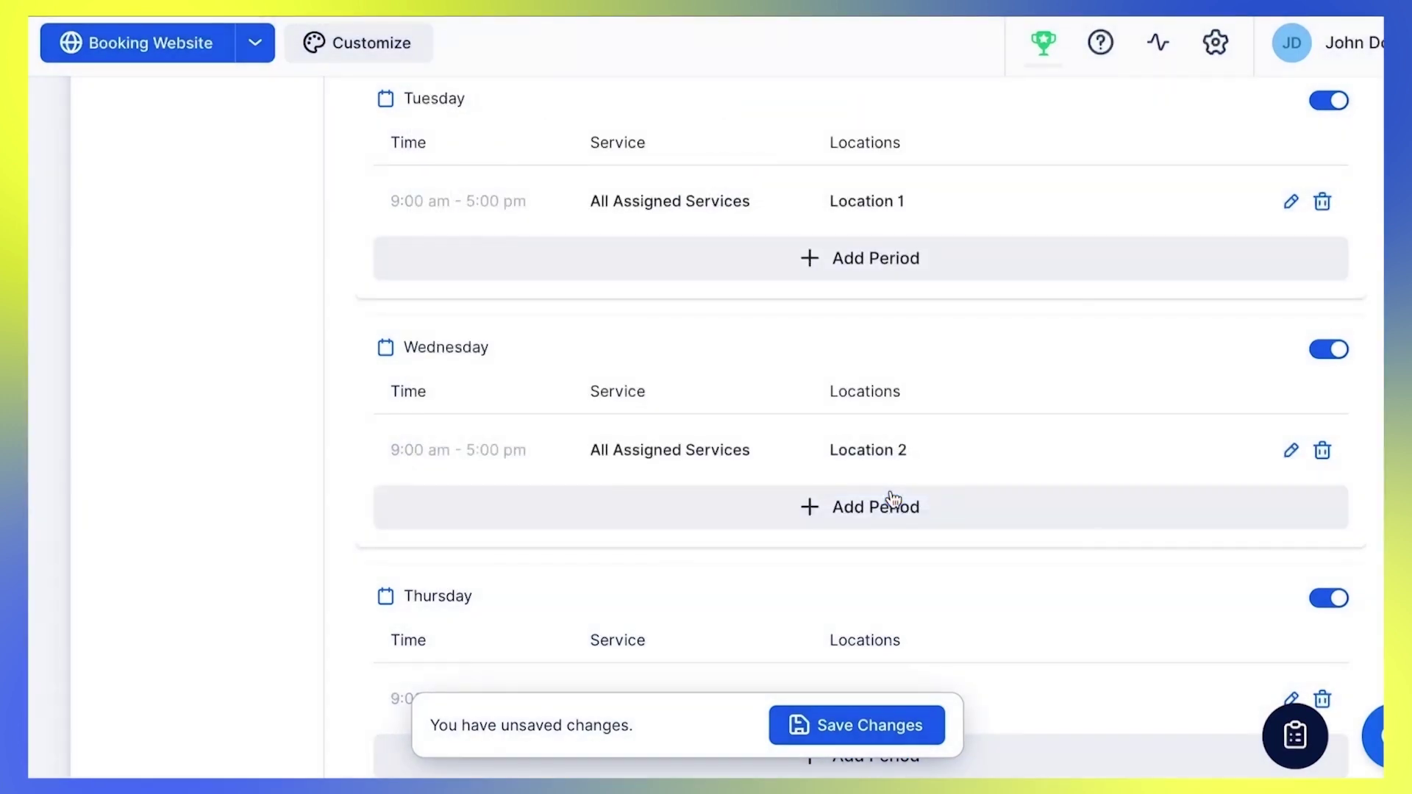
pyautogui.click(853, 729)
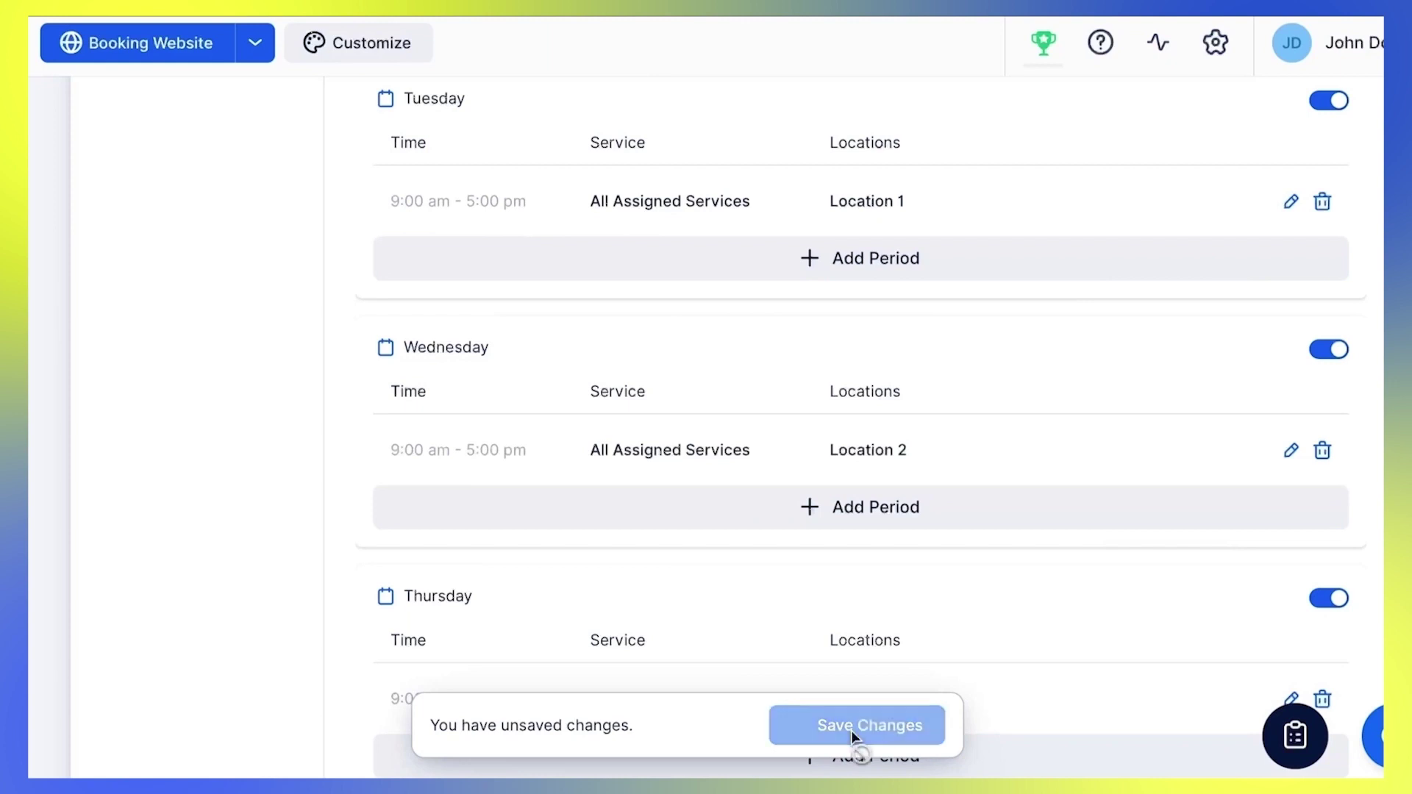